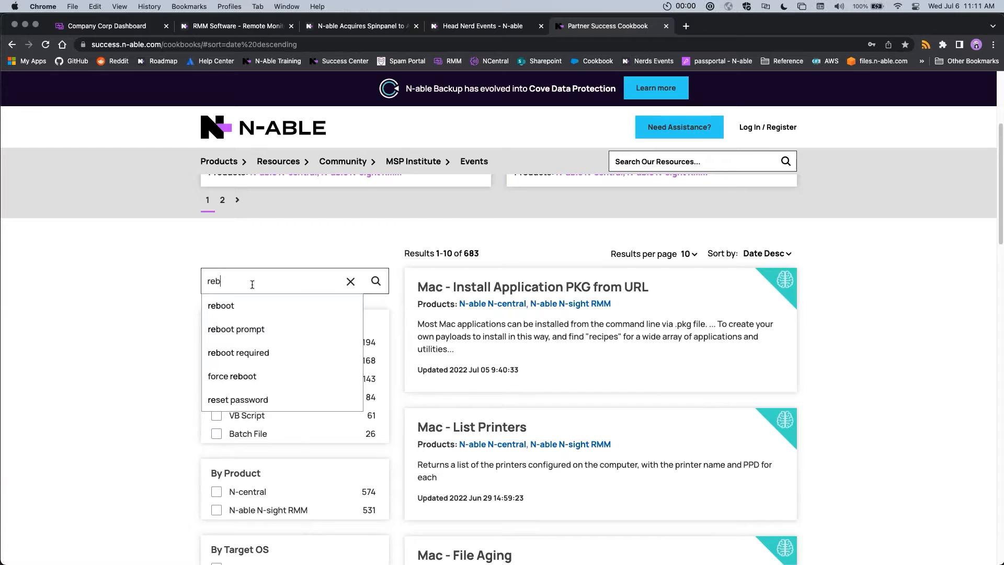
# Search the cookbook for "reboot" and filter the results to the Automation Policy type
pyautogui.click(252, 303)
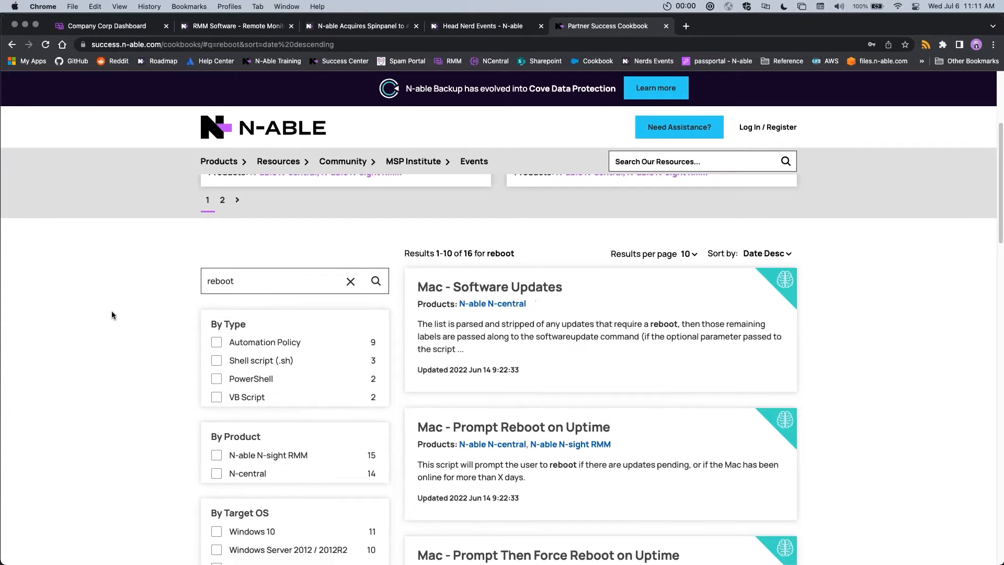
pyautogui.click(375, 285)
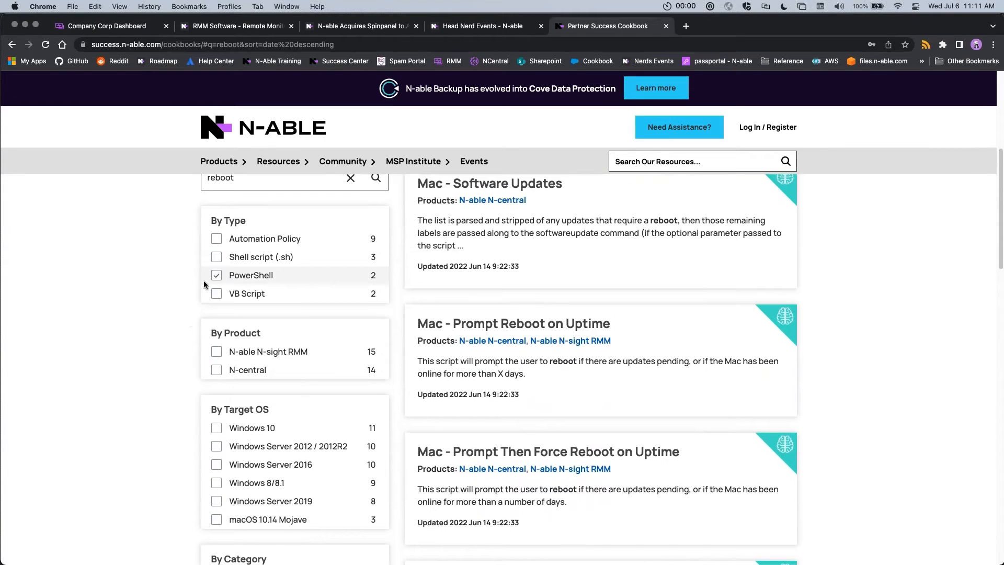
pyautogui.click(218, 240)
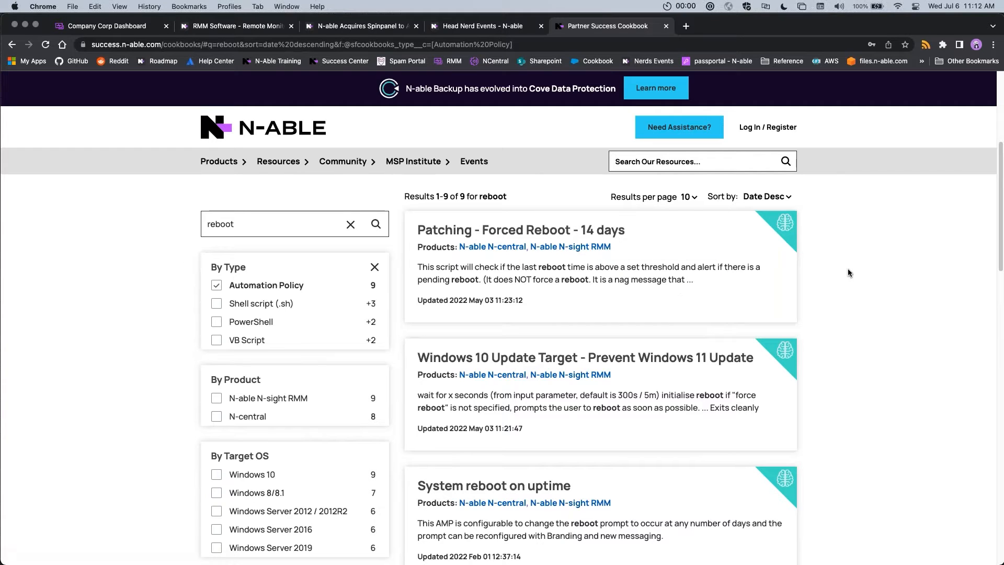
# Open the "System reboot on uptime" article from the results and copy its web address
pyautogui.scroll(-1, 863, 354)
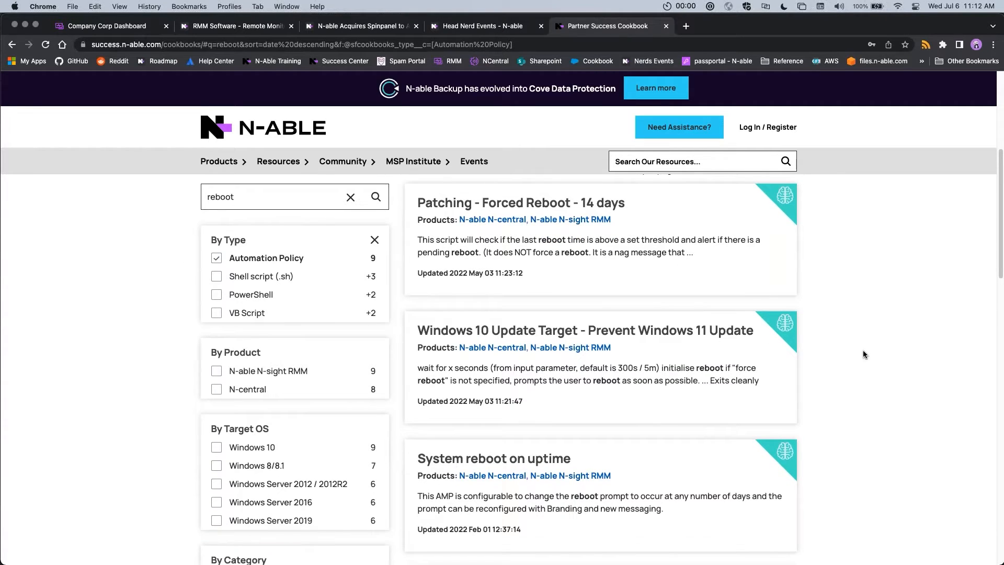
pyautogui.scroll(-5, 824, 448)
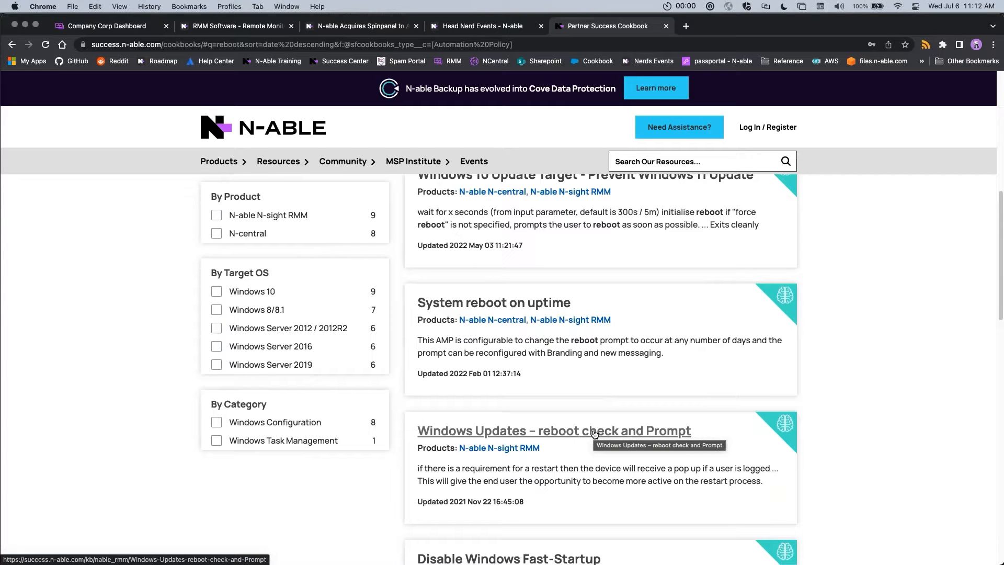
pyautogui.click(561, 304)
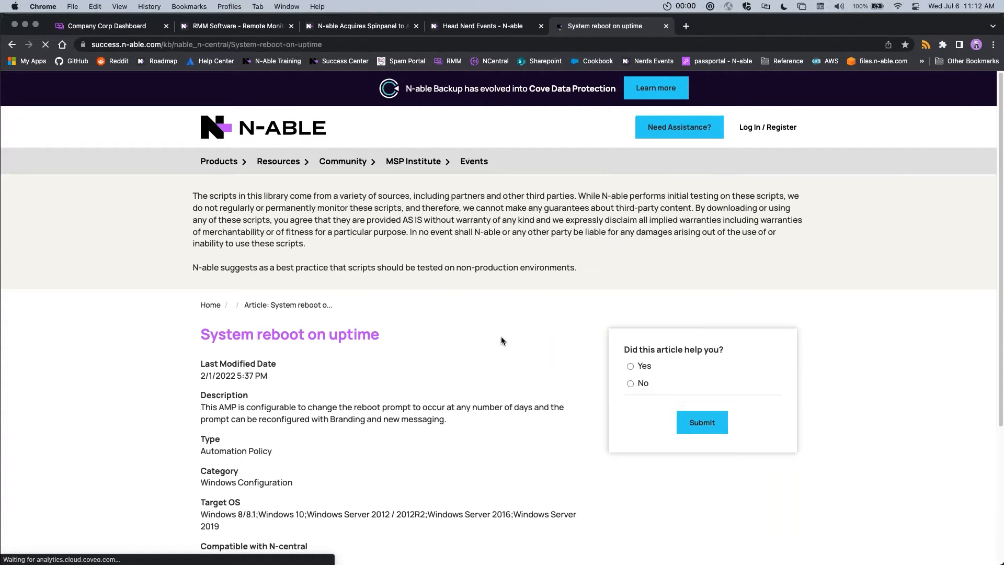
pyautogui.click(228, 44)
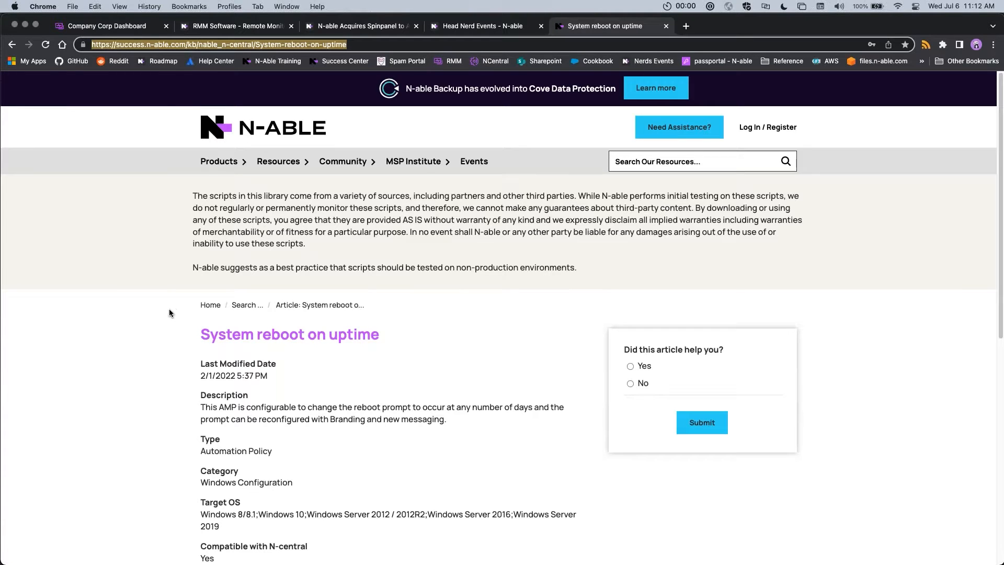
pyautogui.scroll(-5, 169, 313)
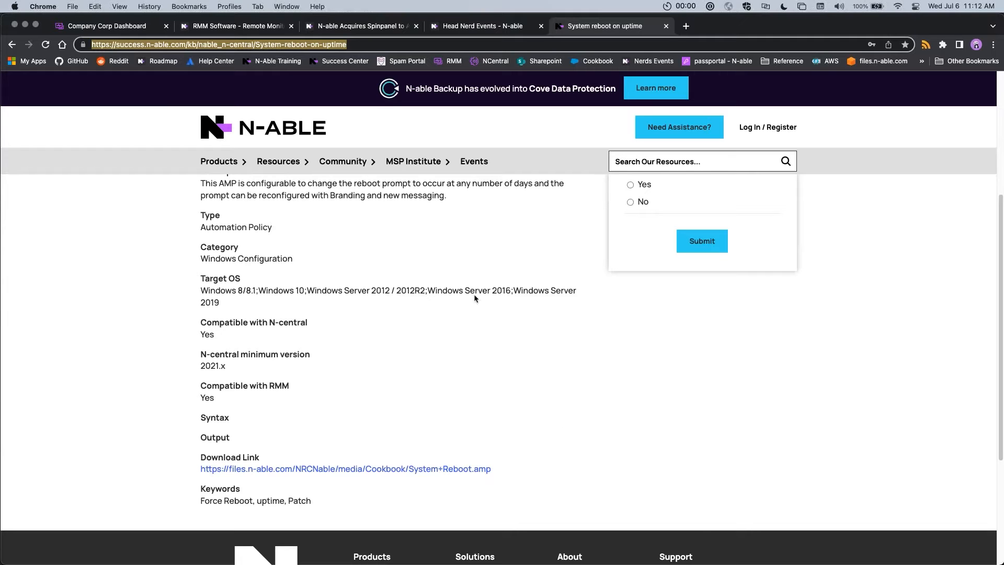
pyautogui.press('super+c')
# Switch to the Win10 virtual machine and load the copied article address in its Chrome browser
pyautogui.hotkey('ctrl', 'Right')
pyautogui.moveTo(578, 562)
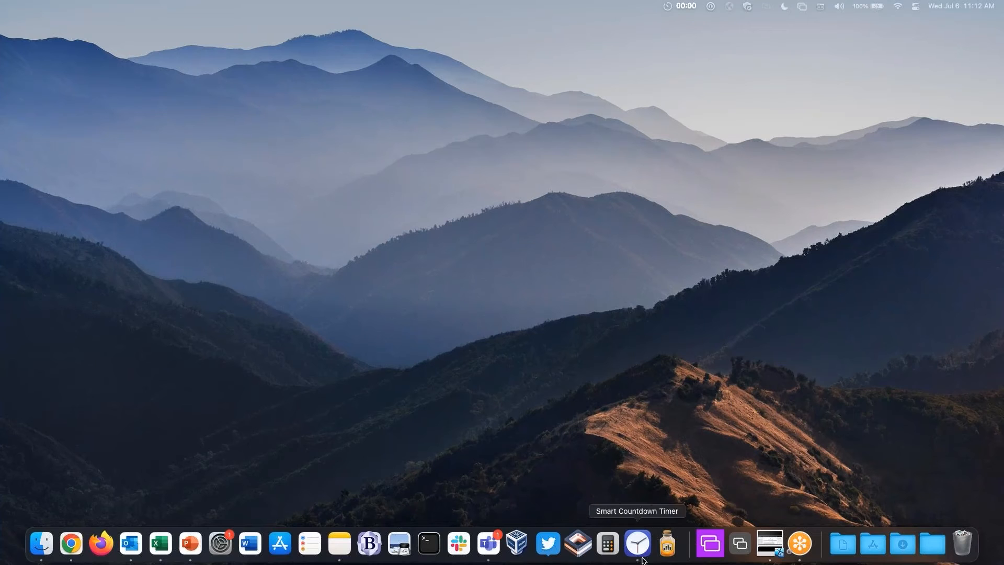
pyautogui.click(780, 555)
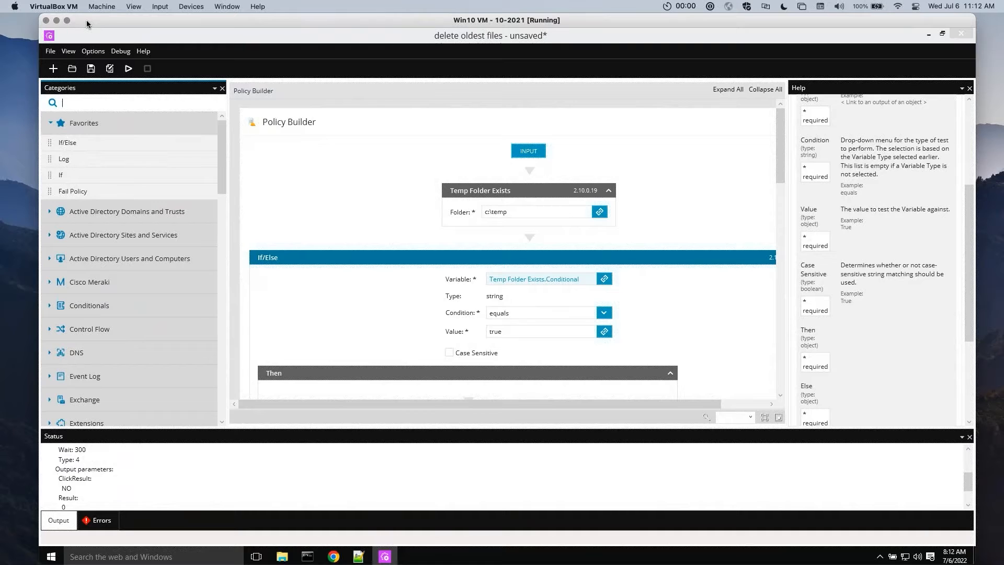
pyautogui.click(334, 556)
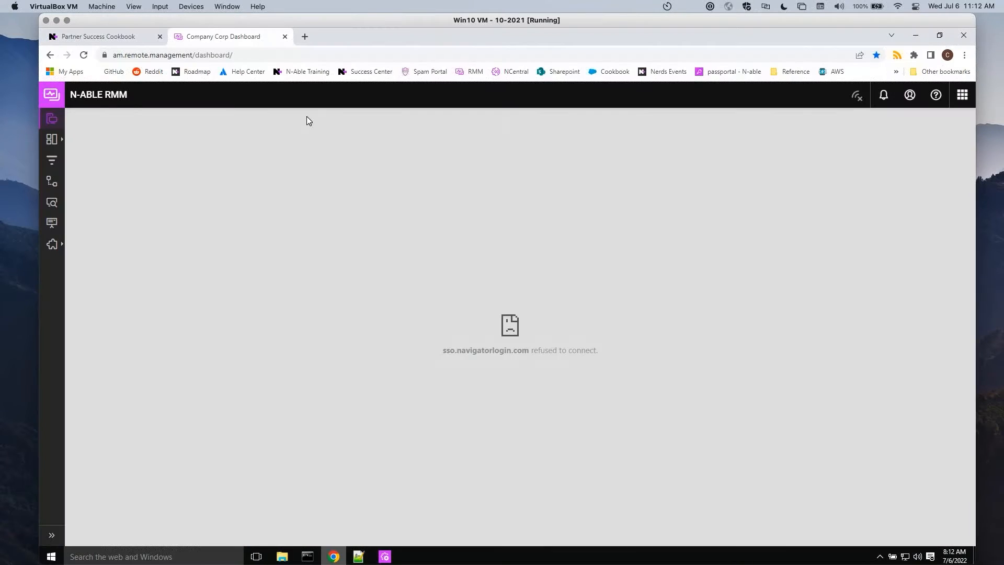
pyautogui.click(286, 59)
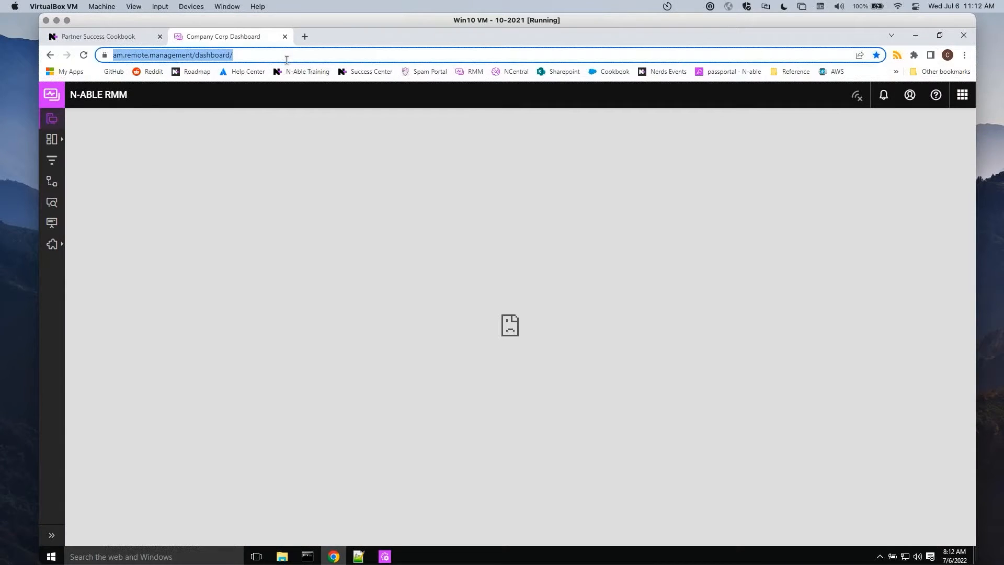
pyautogui.hotkey('ctrl', 'v')
pyautogui.press('Return')
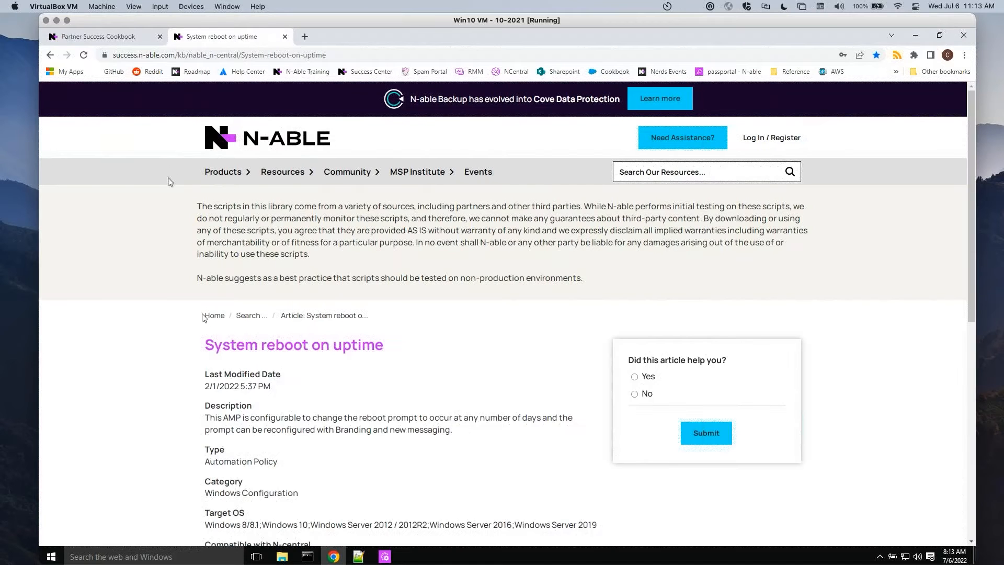
# Download the System+Reboot.amp file from the article's download link
pyautogui.scroll(-4, 188, 356)
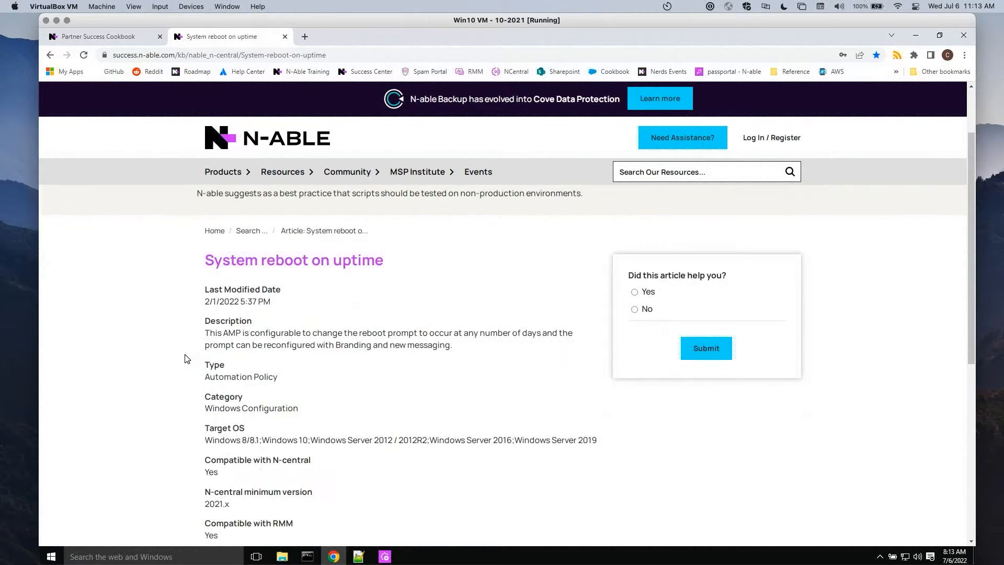
pyautogui.scroll(-4, 186, 358)
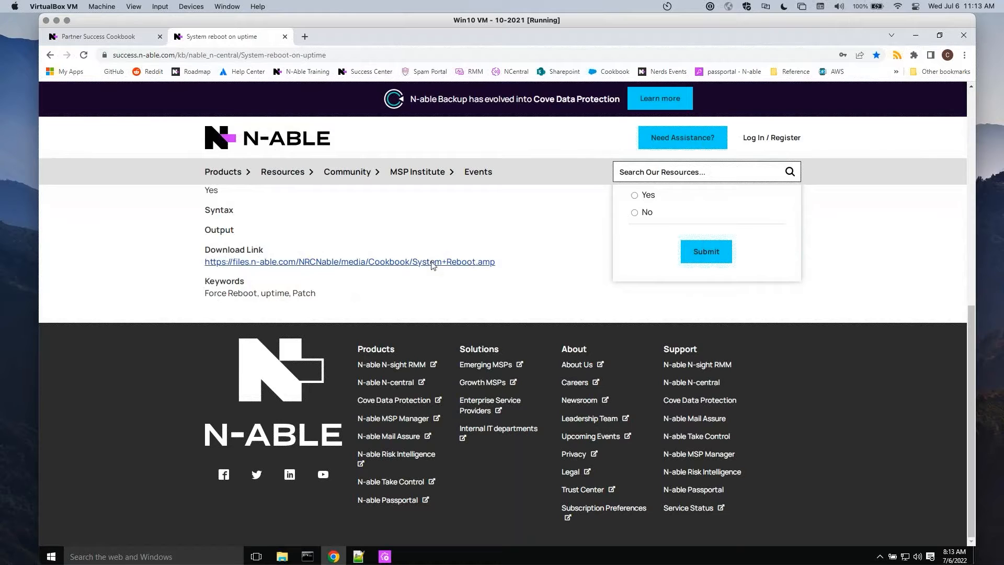
pyautogui.click(432, 263)
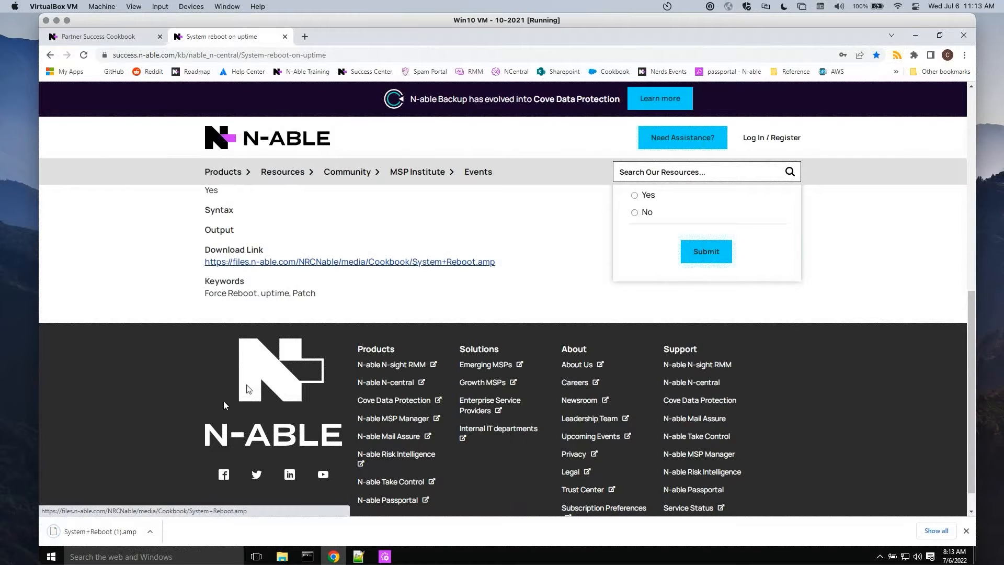
# Try to open the downloaded System+Reboot (1).amp with AutomationManager.exe
pyautogui.click(150, 531)
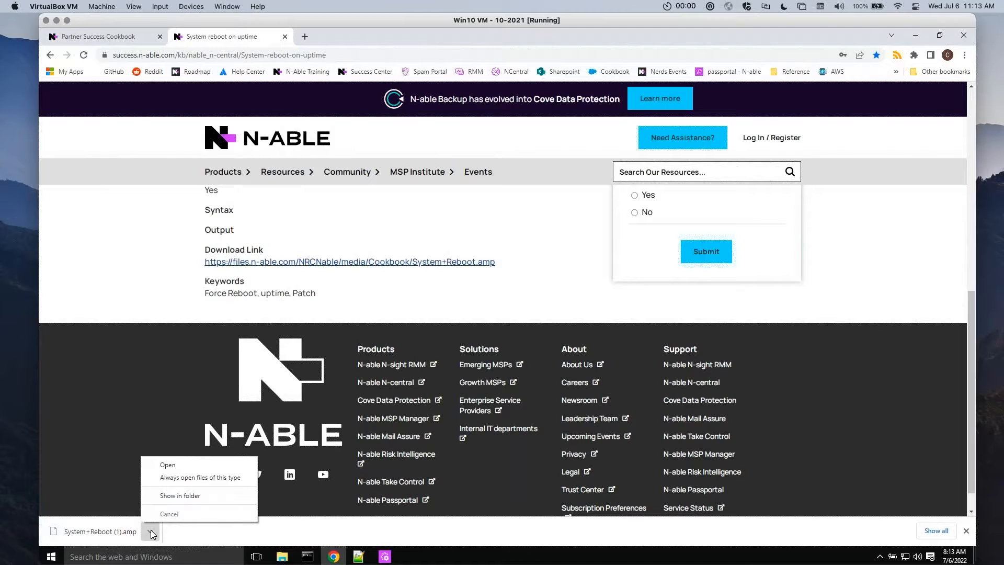
pyautogui.click(171, 465)
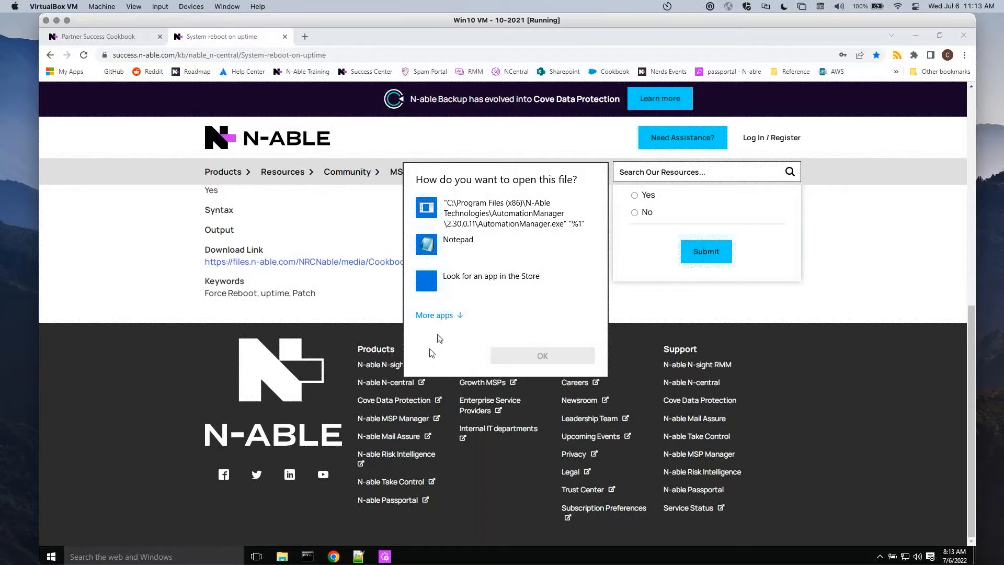
pyautogui.click(518, 222)
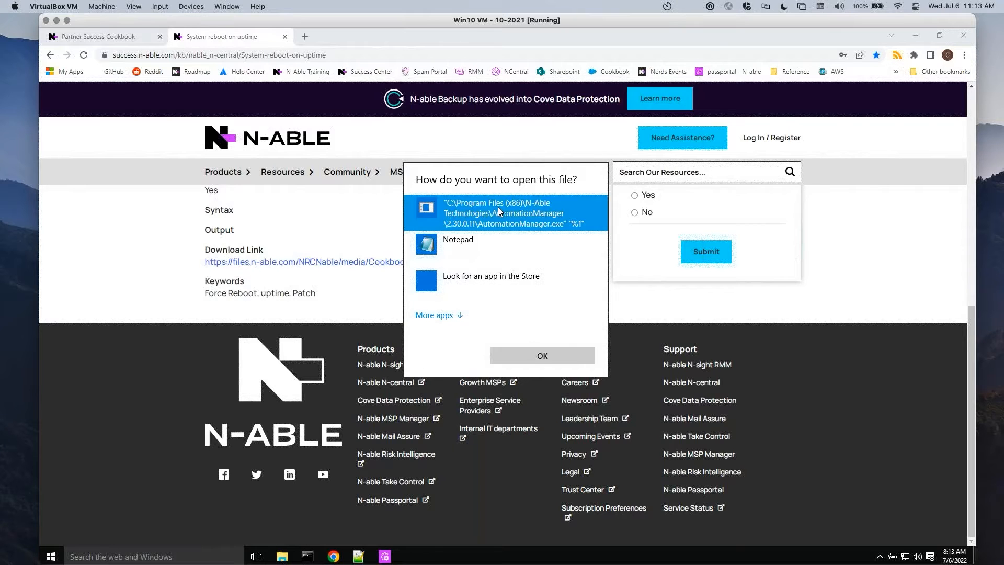
pyautogui.click(554, 352)
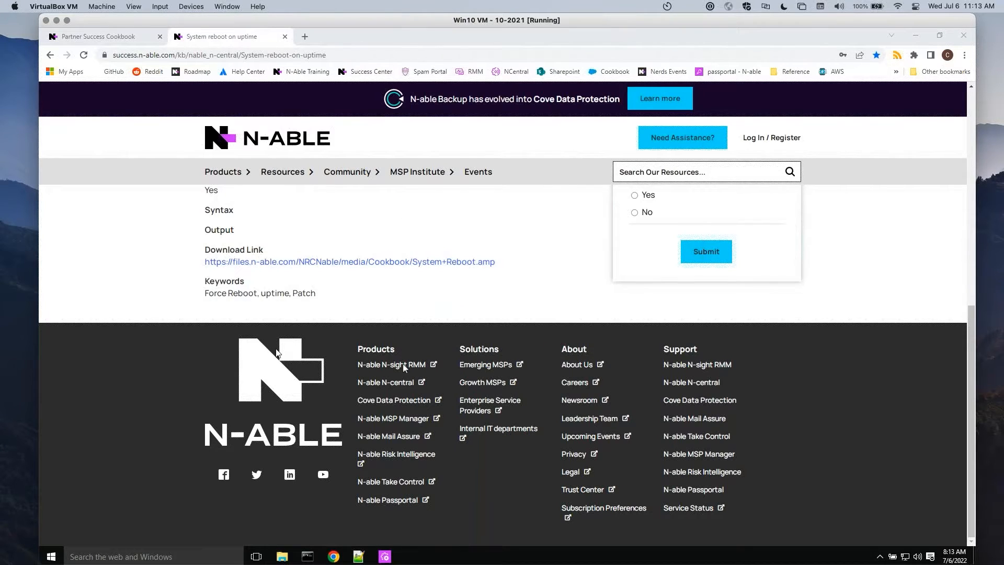
pyautogui.click(517, 219)
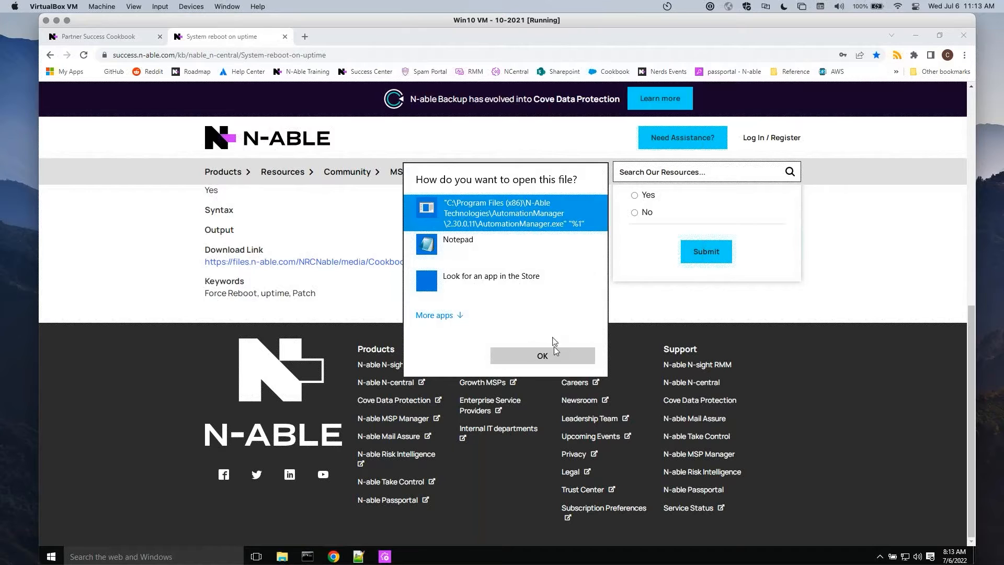
pyautogui.click(557, 358)
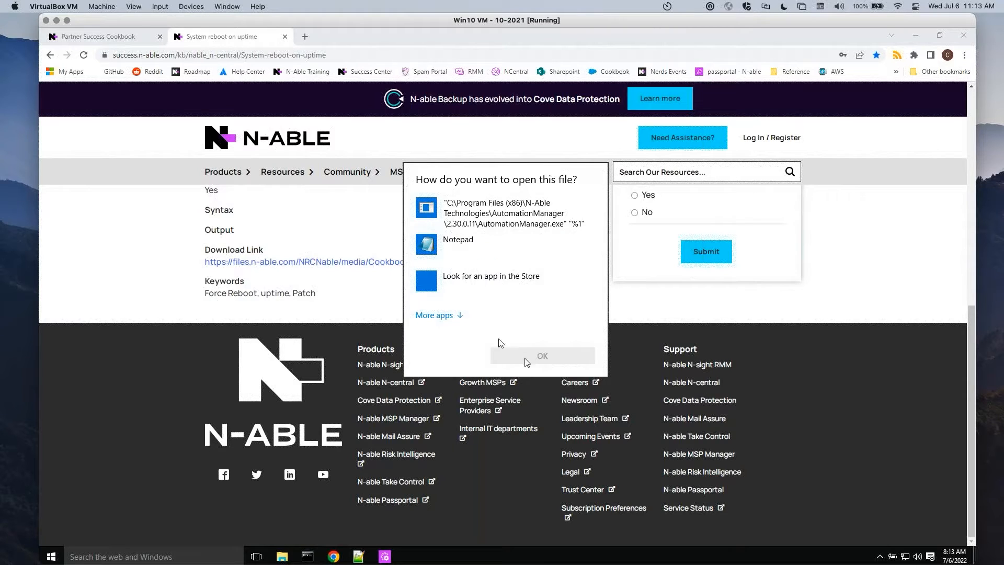
pyautogui.click(445, 140)
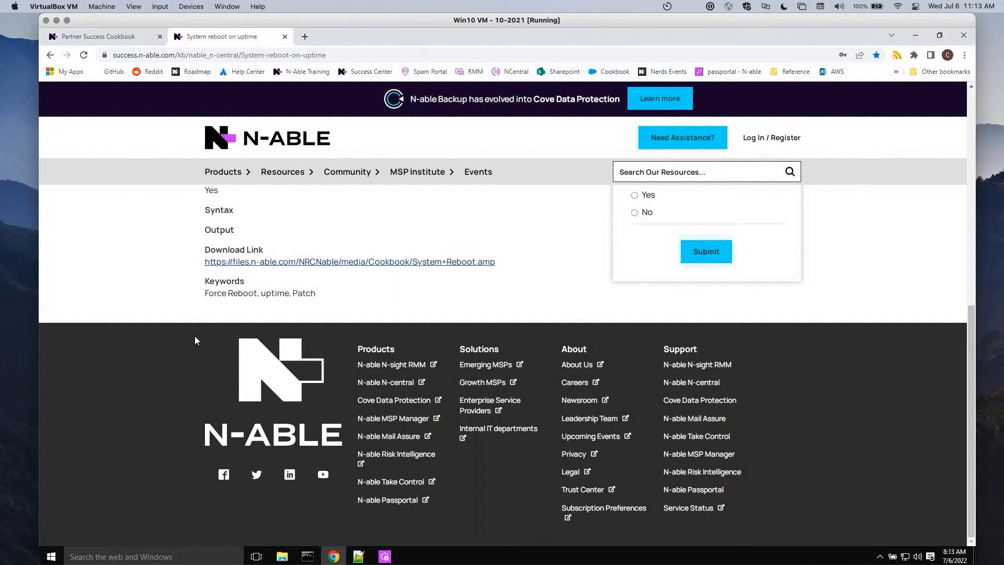
# Switch to Automation Manager and open System+Reboot (1) from the Downloads folder, discarding the changes to the "delete oldest files" policy
pyautogui.click(382, 556)
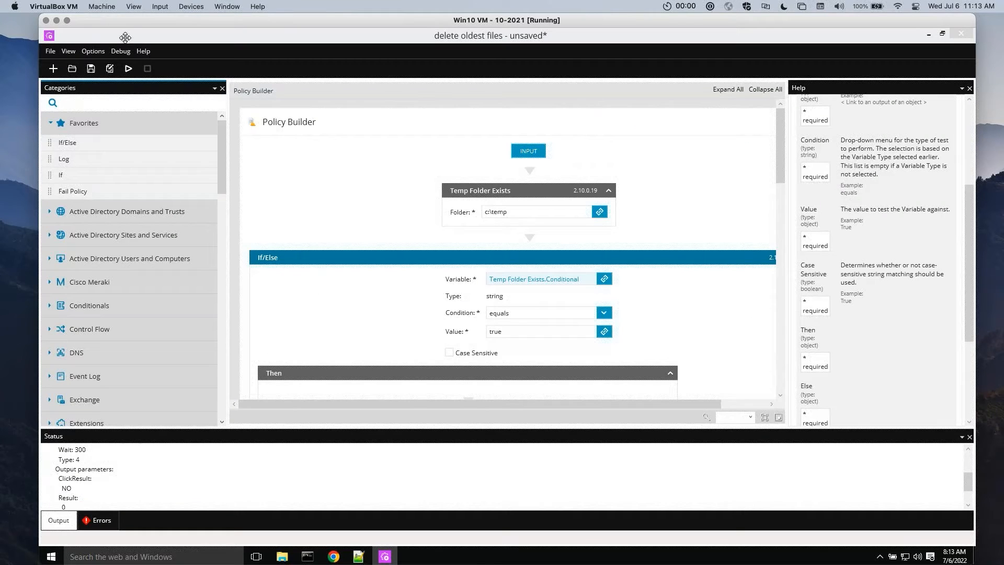
pyautogui.click(72, 69)
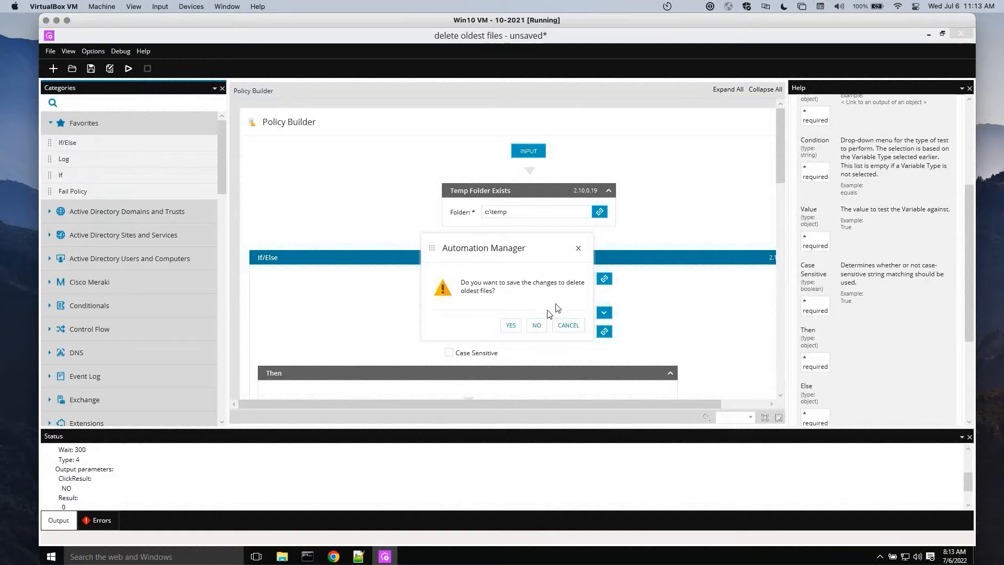
pyautogui.click(537, 325)
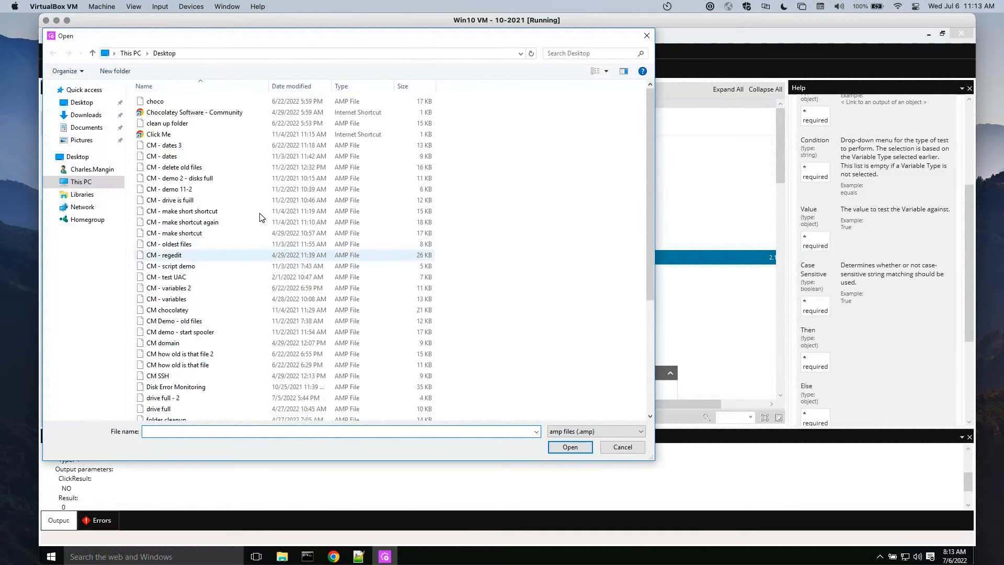
pyautogui.click(83, 116)
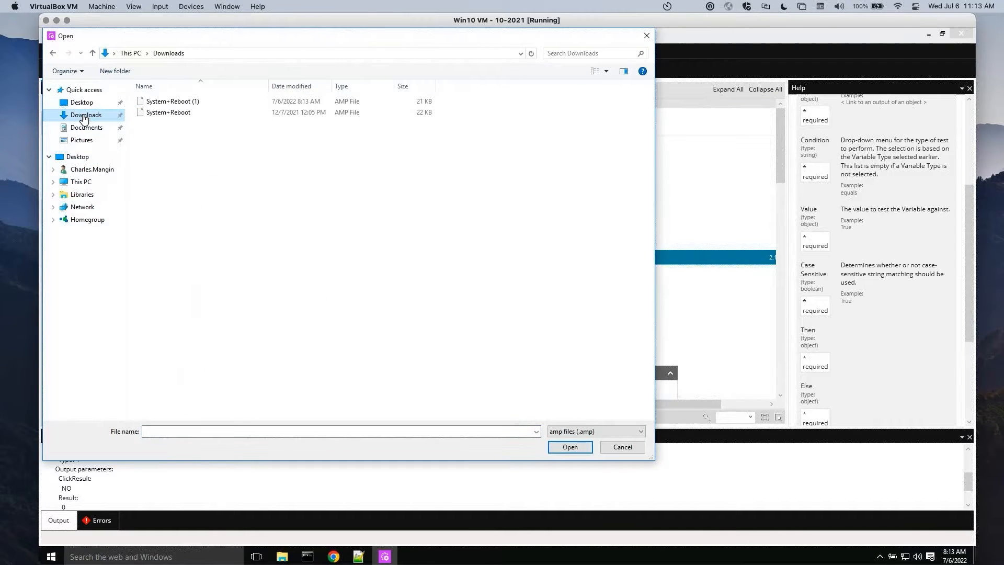
pyautogui.click(173, 103)
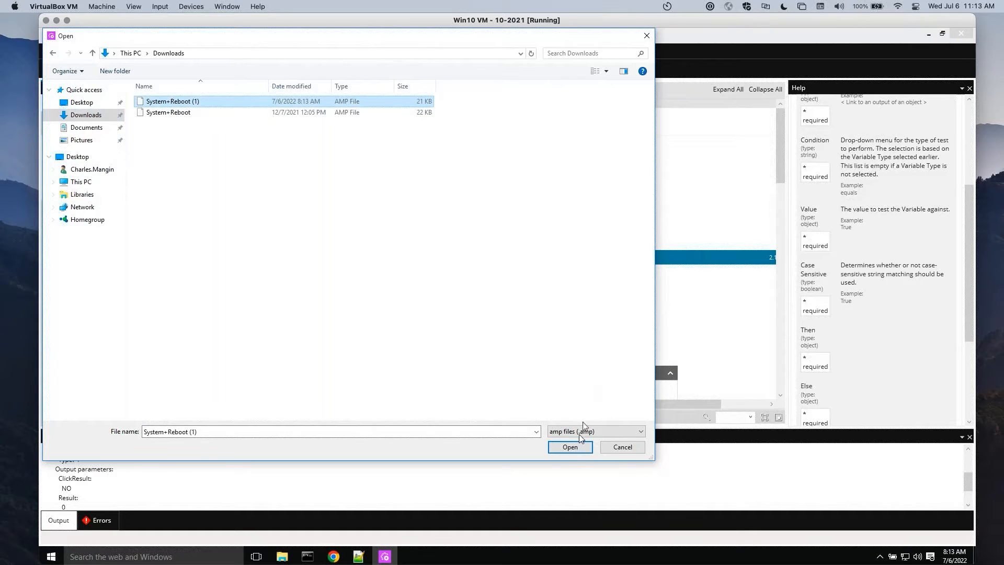
pyautogui.click(570, 447)
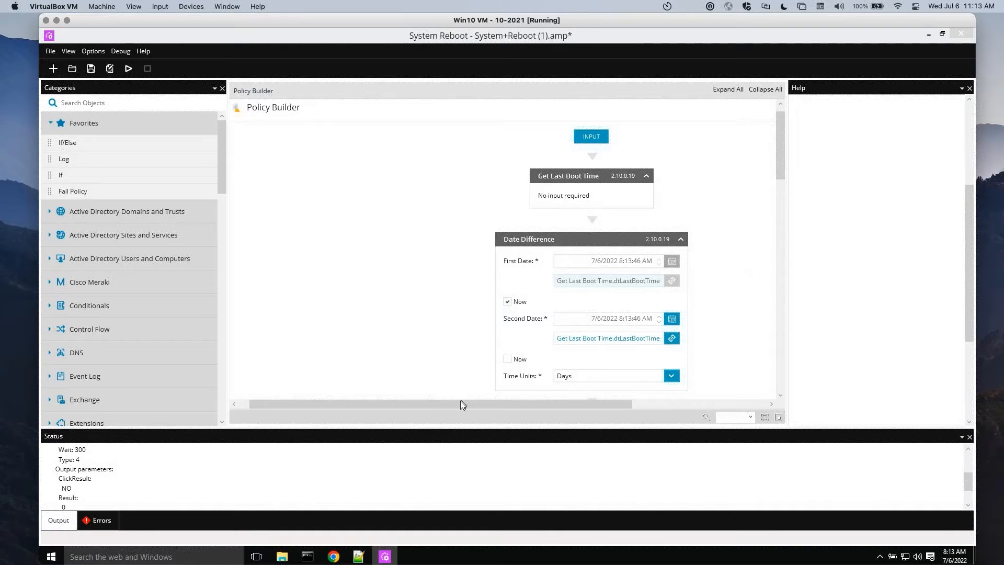
# Examine the Get Last Boot Time object's help and the policy's input parameters and global variables
pyautogui.moveTo(458, 404); pyautogui.dragTo(552, 404)
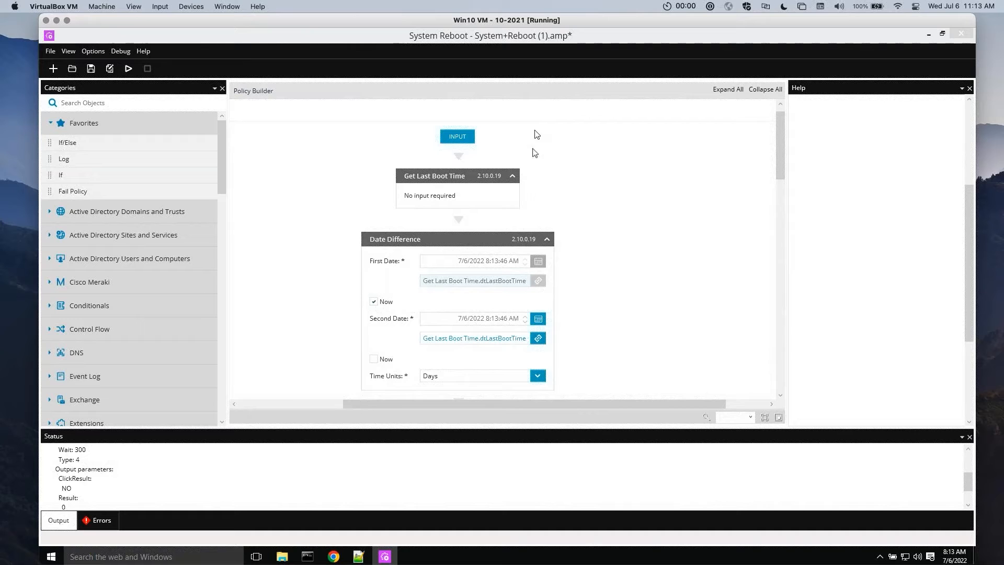
pyautogui.click(456, 175)
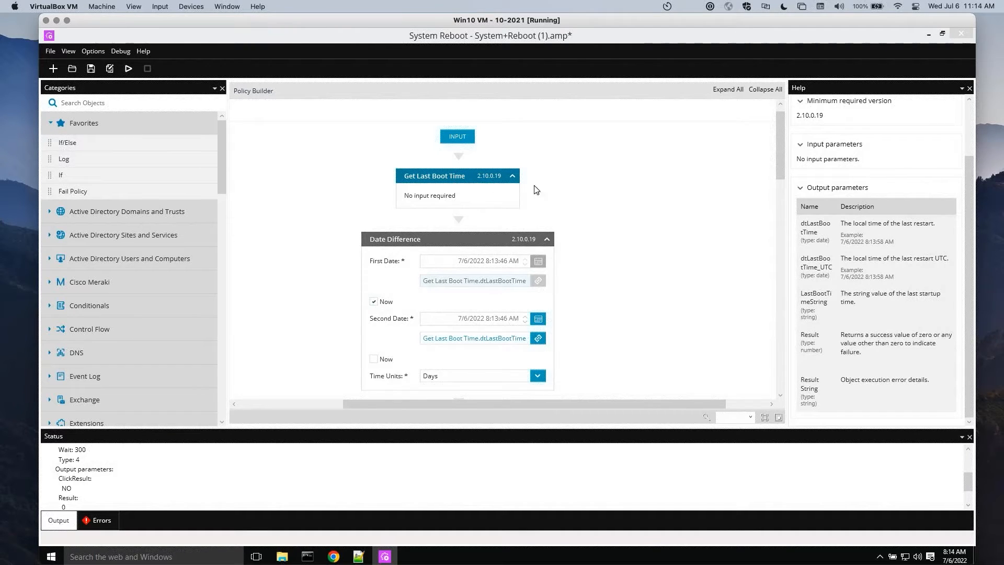
pyautogui.click(462, 138)
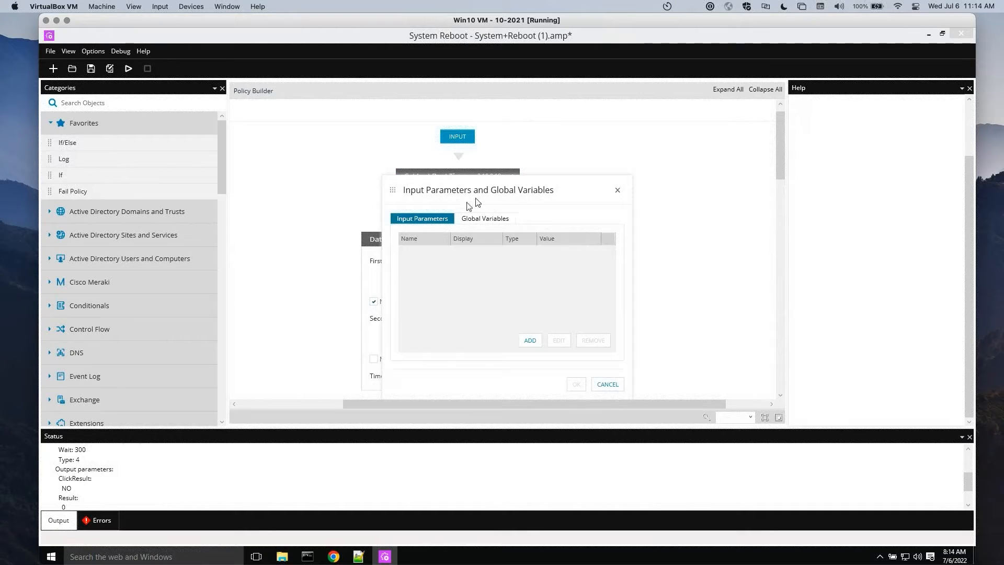
pyautogui.click(485, 218)
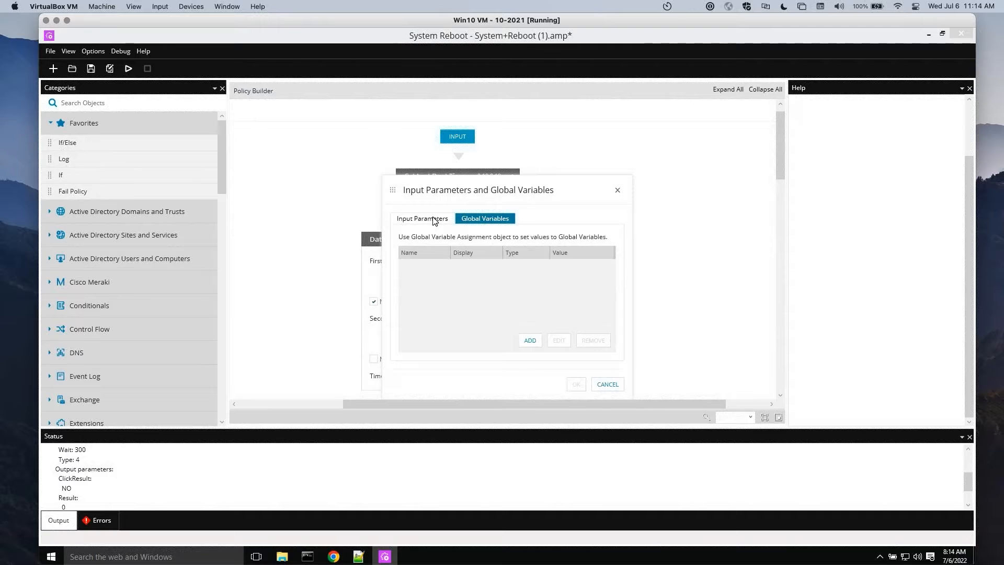
pyautogui.click(434, 220)
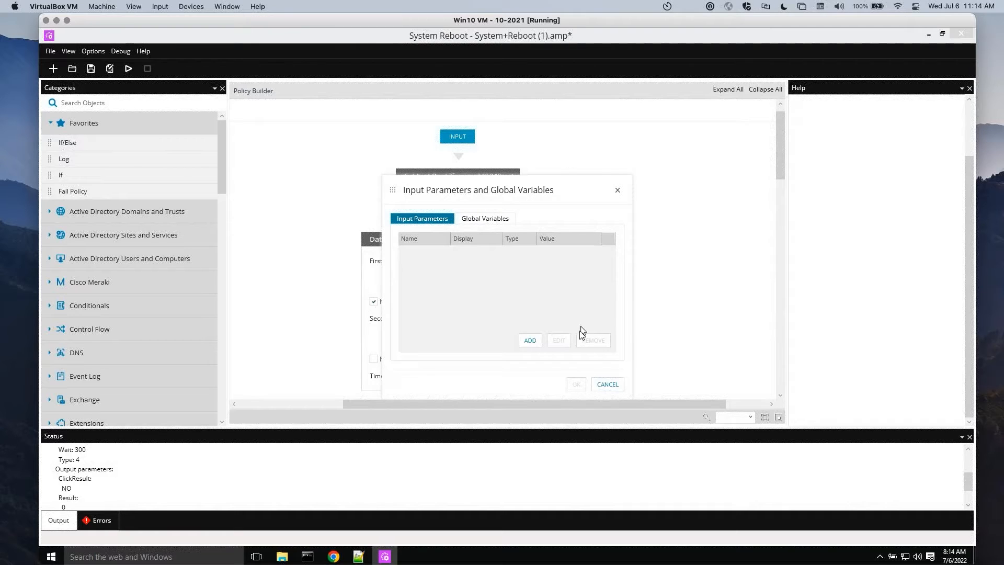
pyautogui.click(606, 384)
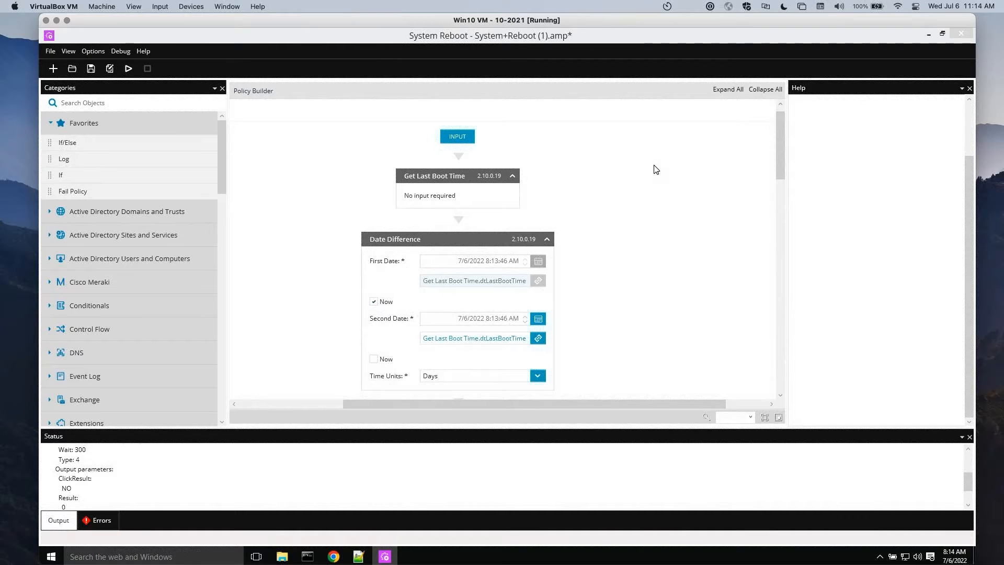
# Examine the policy flow from Date Difference through the 14-day condition and logged-on user check to the Prompt, its help and the branch objects
pyautogui.moveTo(779, 153); pyautogui.dragTo(781, 181)
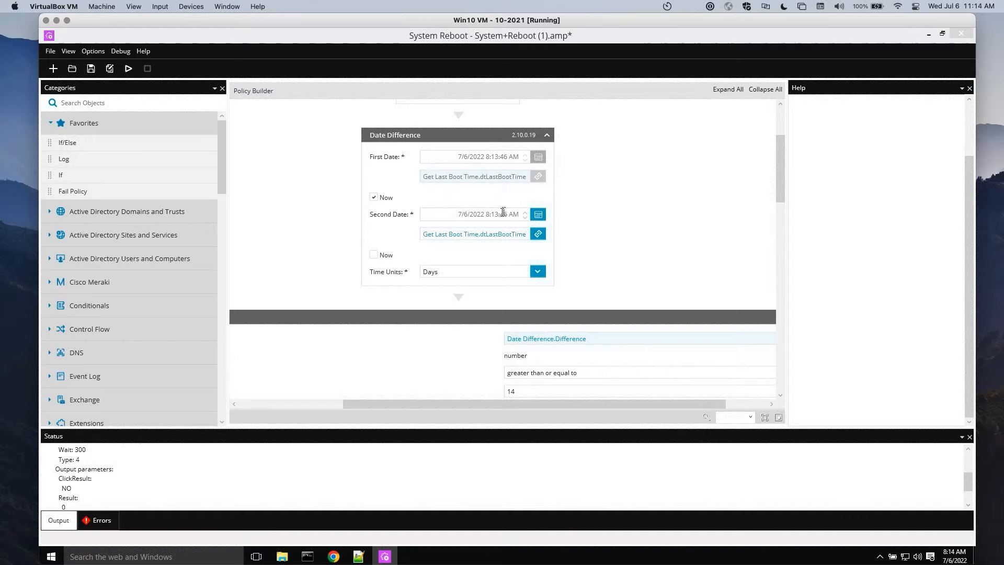
pyautogui.moveTo(782, 191); pyautogui.dragTo(783, 236)
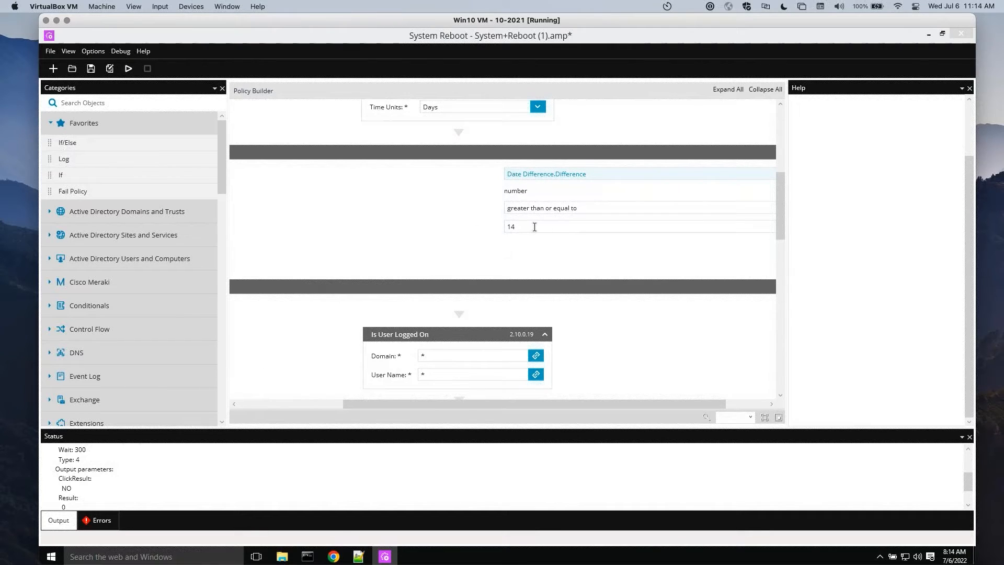
pyautogui.moveTo(778, 225); pyautogui.dragTo(776, 274)
pyautogui.moveTo(659, 404); pyautogui.dragTo(700, 405)
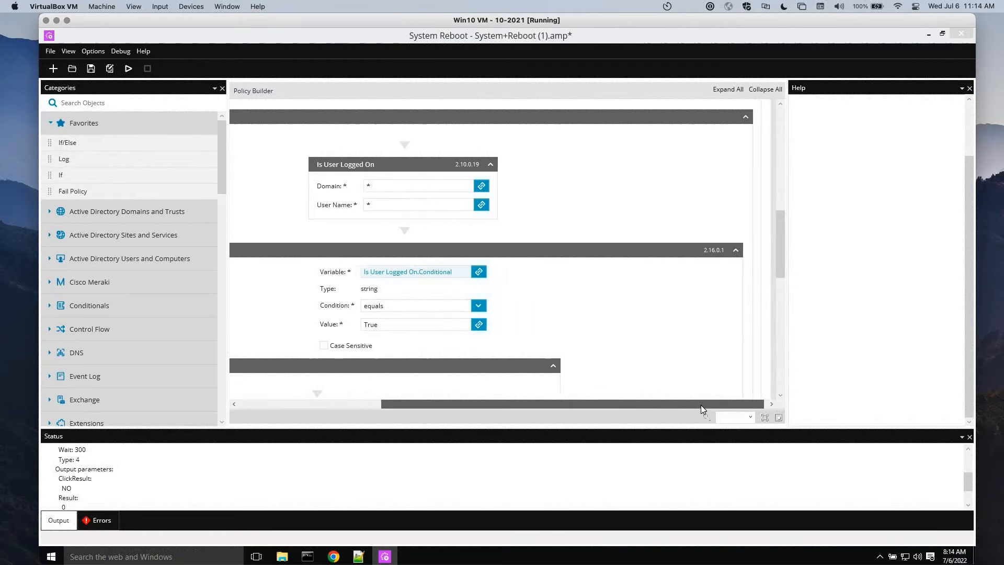
pyautogui.hscroll(-5, 558, 417)
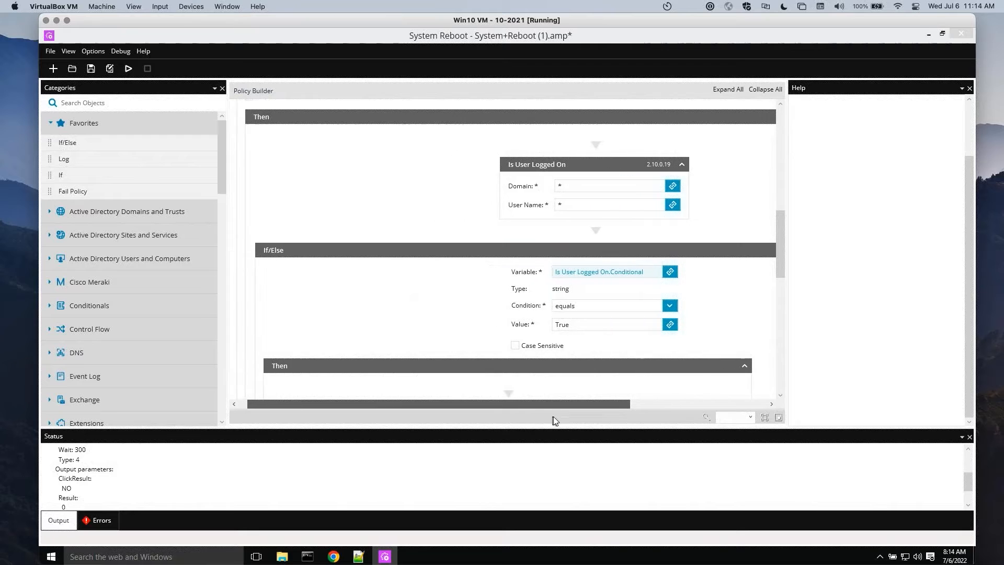
pyautogui.hscroll(2, 578, 416)
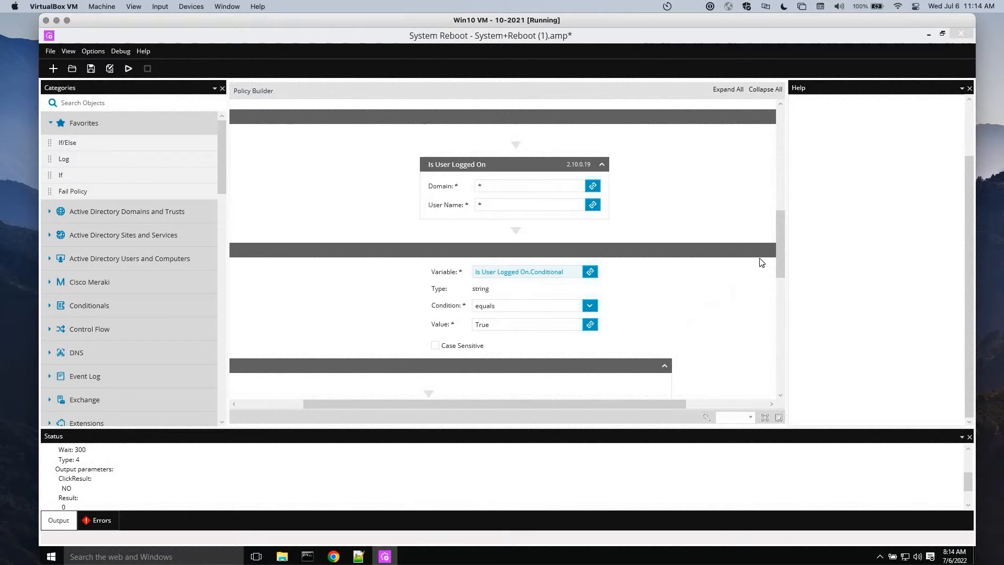
pyautogui.moveTo(782, 258); pyautogui.dragTo(783, 309)
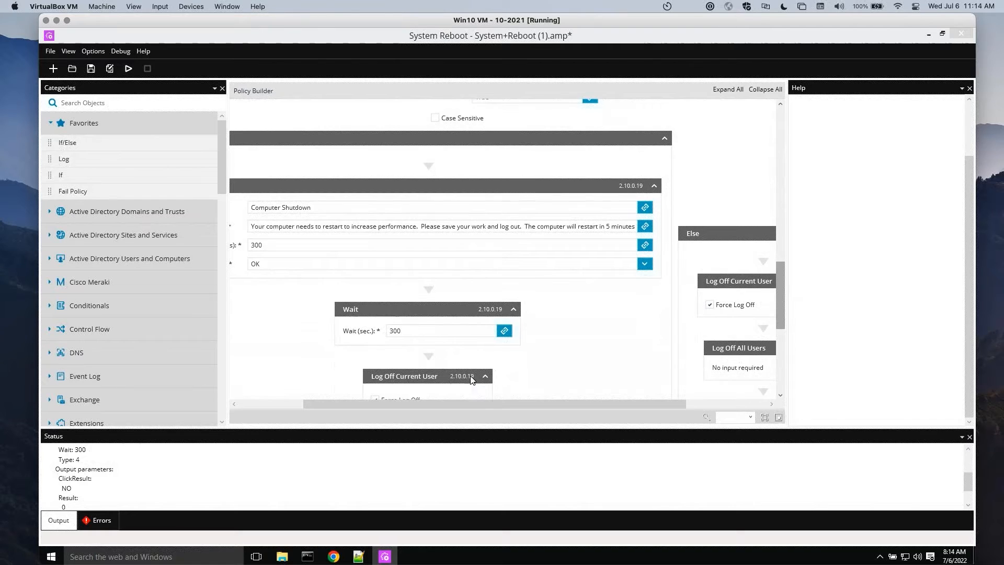
pyautogui.moveTo(476, 402); pyautogui.dragTo(413, 415)
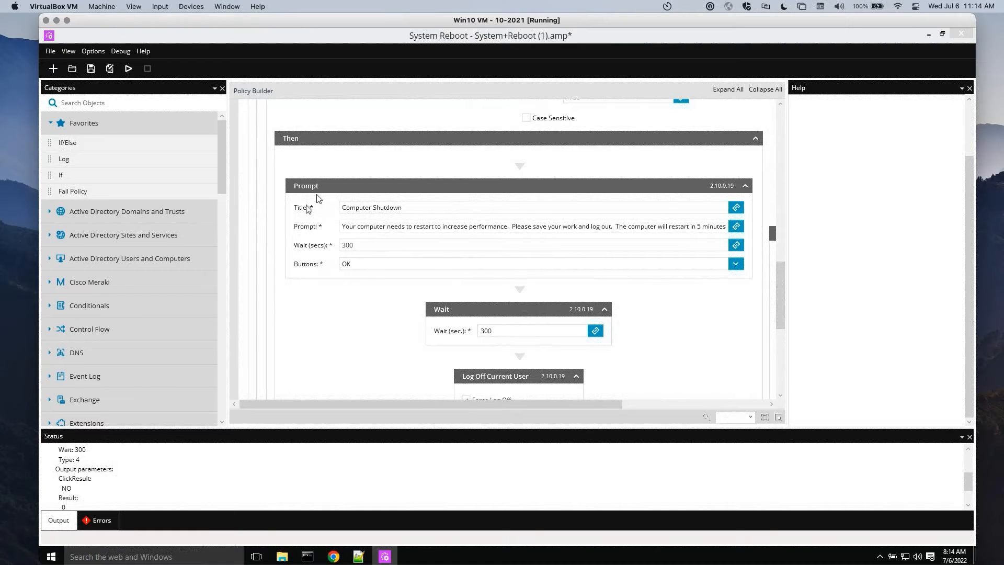
pyautogui.click(387, 203)
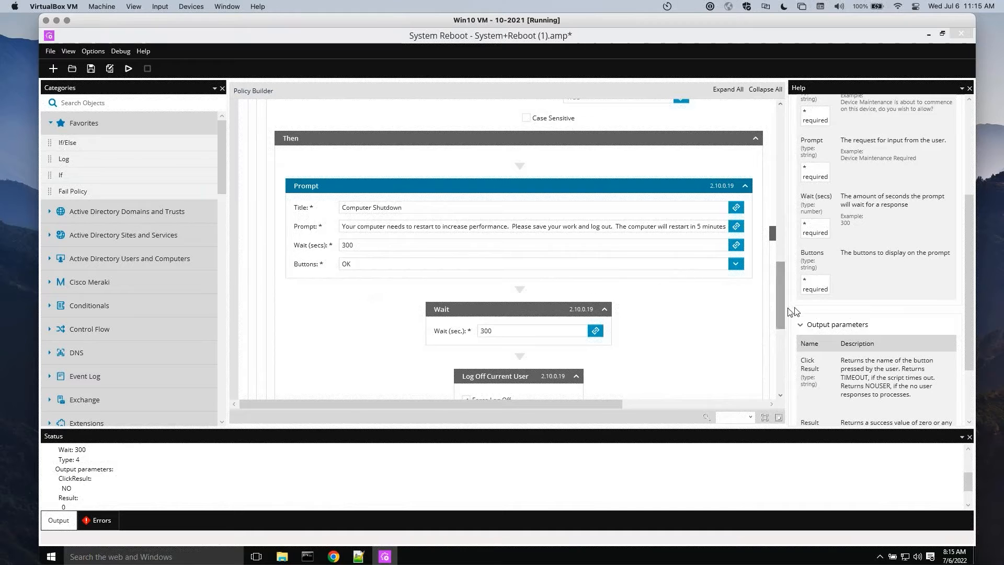
pyautogui.moveTo(779, 304); pyautogui.dragTo(751, 325)
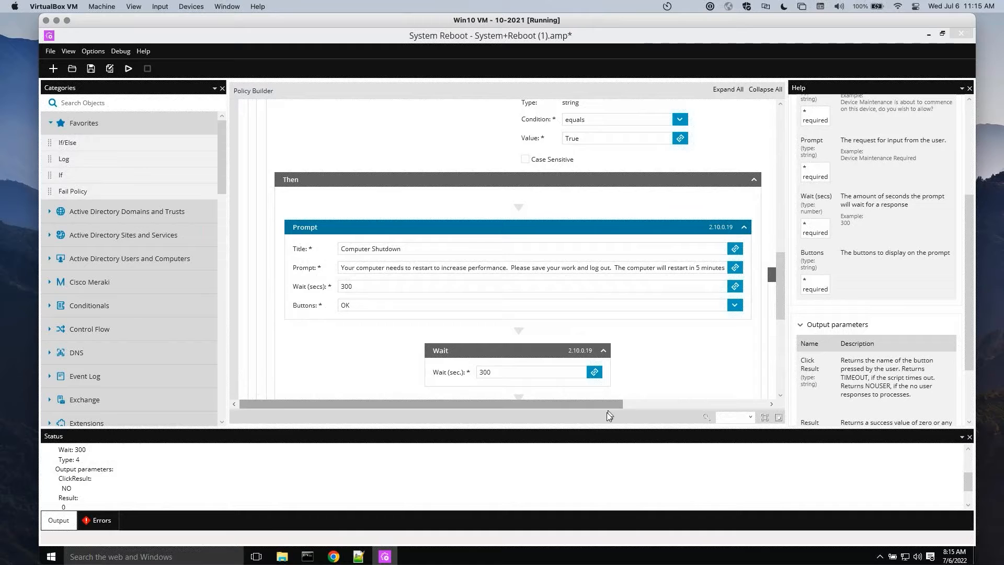
pyautogui.moveTo(622, 408); pyautogui.dragTo(780, 401)
pyautogui.moveTo(780, 306); pyautogui.dragTo(782, 334)
# Review the Date Difference object and the If condition that uses its output, and show the If object's help
pyautogui.moveTo(782, 330); pyautogui.dragTo(770, 231)
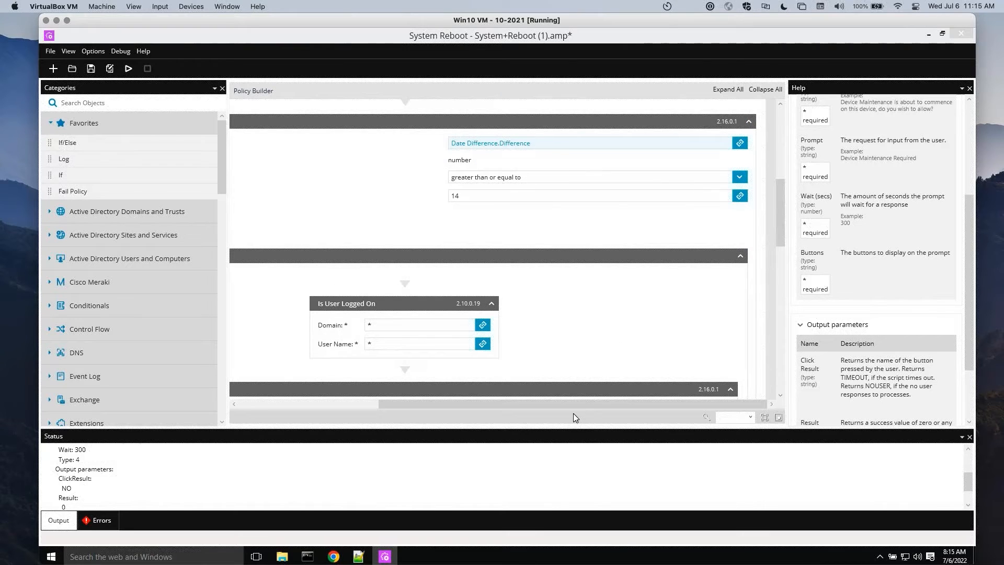
pyautogui.moveTo(570, 404); pyautogui.dragTo(523, 400)
pyautogui.moveTo(779, 236); pyautogui.dragTo(778, 191)
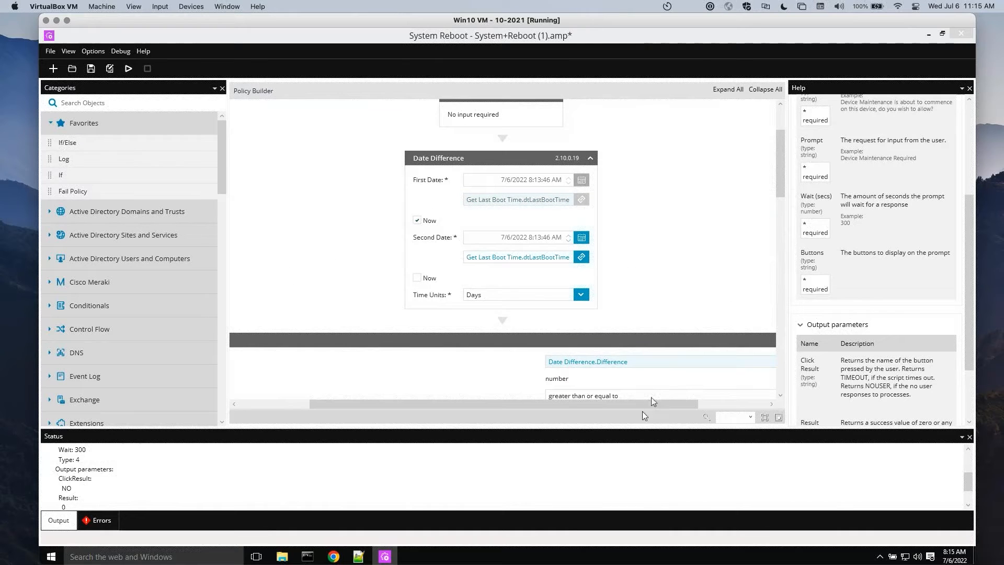
pyautogui.moveTo(647, 406); pyautogui.dragTo(715, 404)
pyautogui.moveTo(780, 186); pyautogui.dragTo(785, 225)
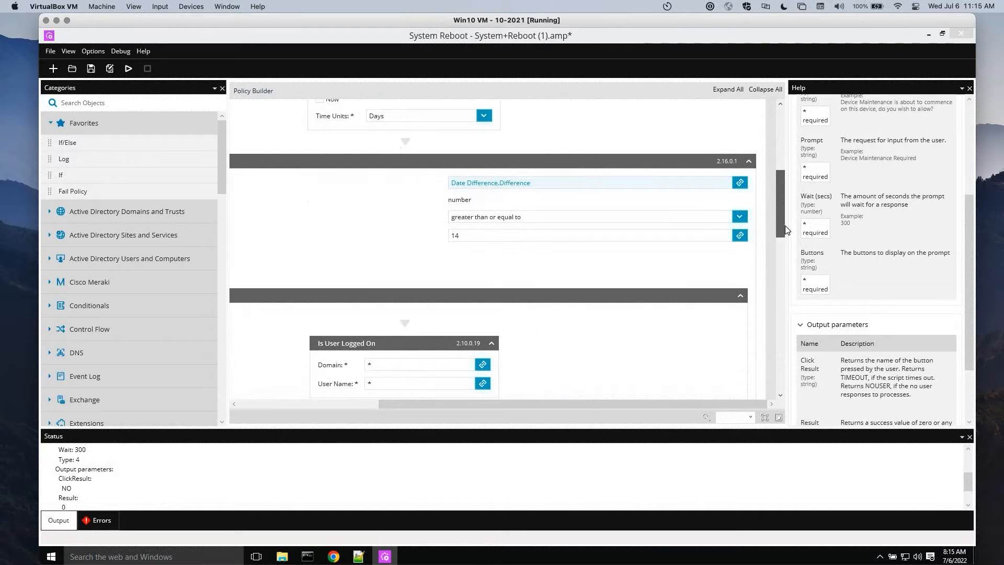
pyautogui.moveTo(438, 402); pyautogui.dragTo(239, 416)
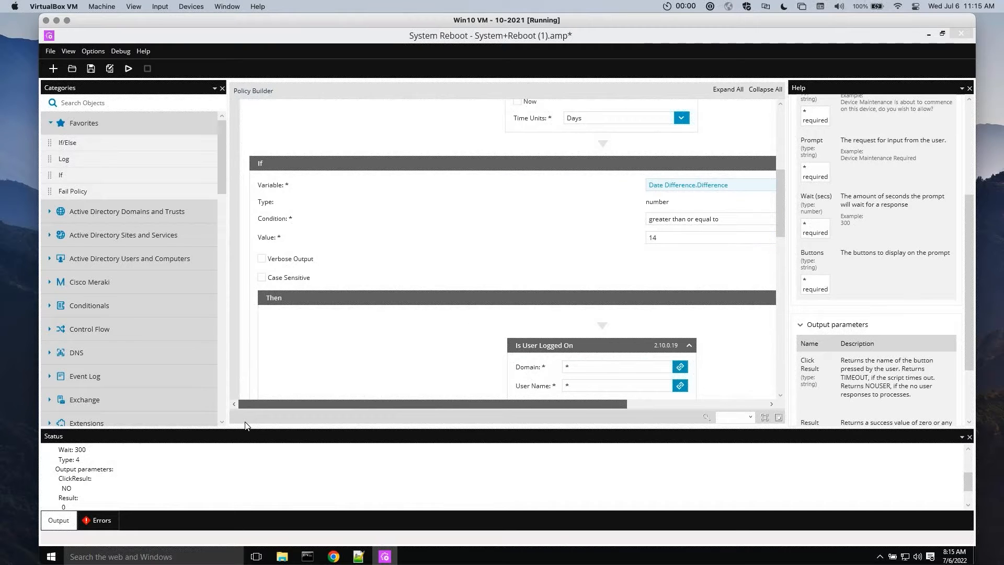
pyautogui.click(303, 165)
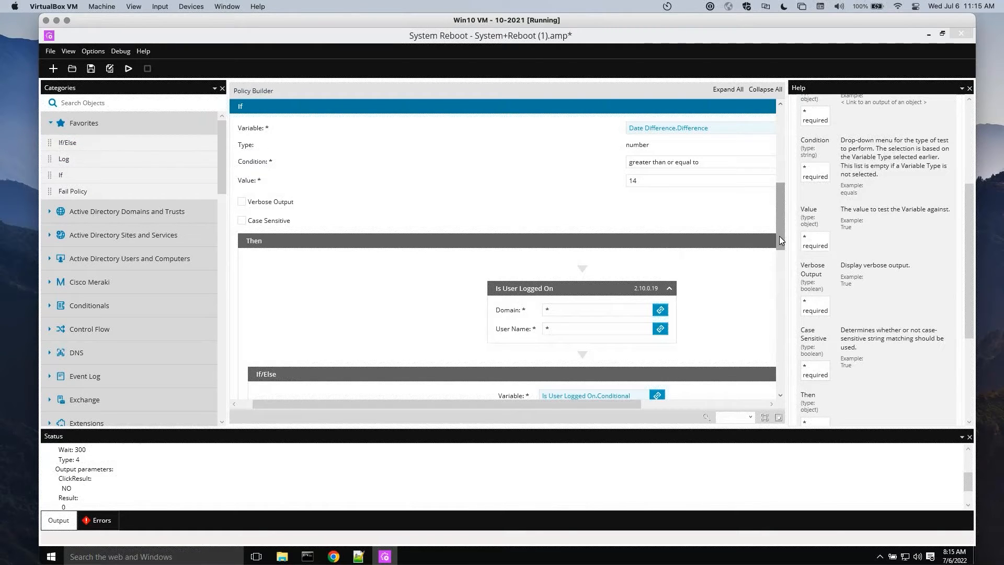
# Insert an If/Else object between the Date Difference object and the existing If object
pyautogui.scroll(3, 779, 222)
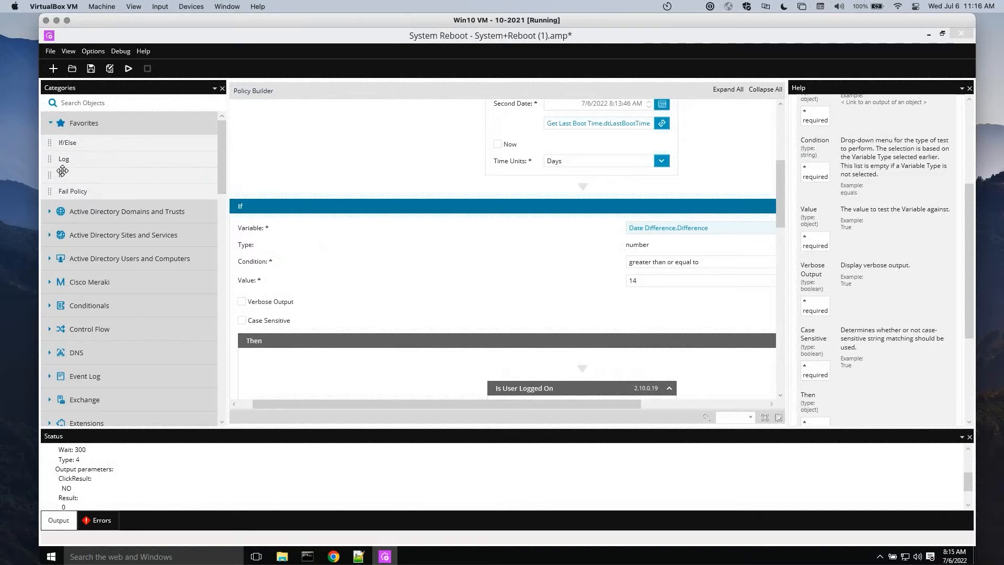
pyautogui.moveTo(87, 177); pyautogui.dragTo(582, 185)
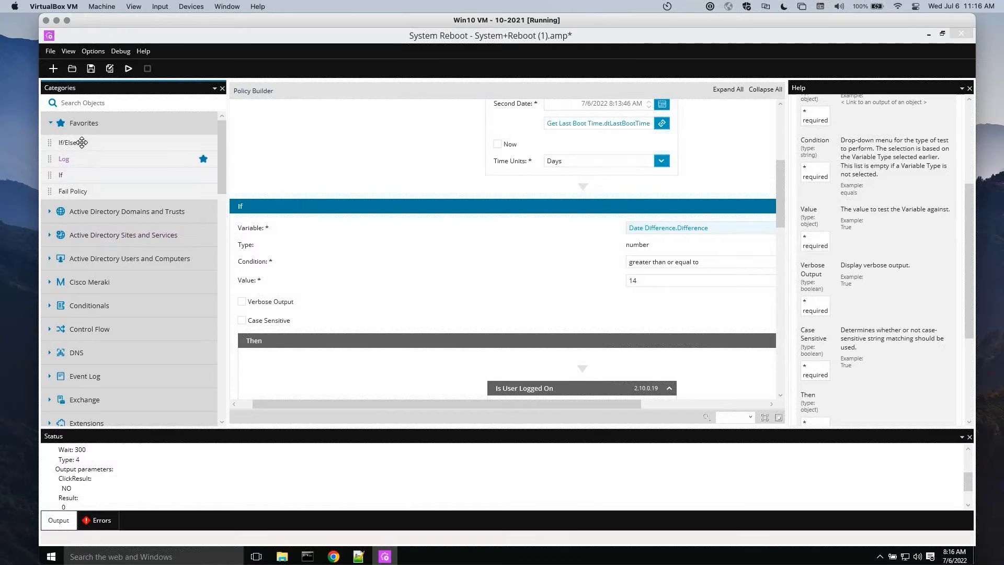
pyautogui.moveTo(82, 142); pyautogui.dragTo(583, 198)
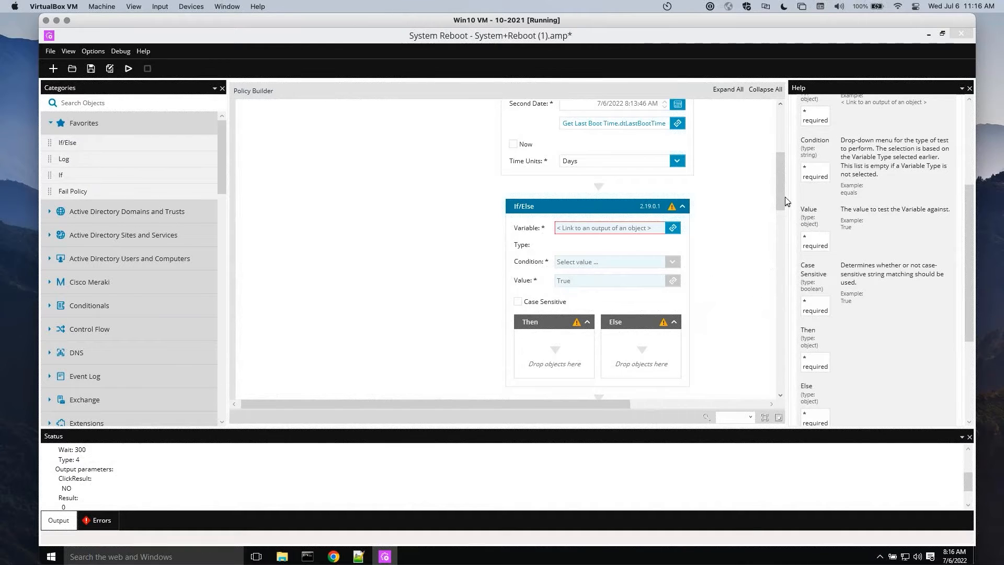
# Set the new If/Else condition to check whether the linked Date Difference.Difference output is greater than 13
pyautogui.moveTo(779, 197); pyautogui.dragTo(780, 210)
pyautogui.scroll(-2, 780, 207)
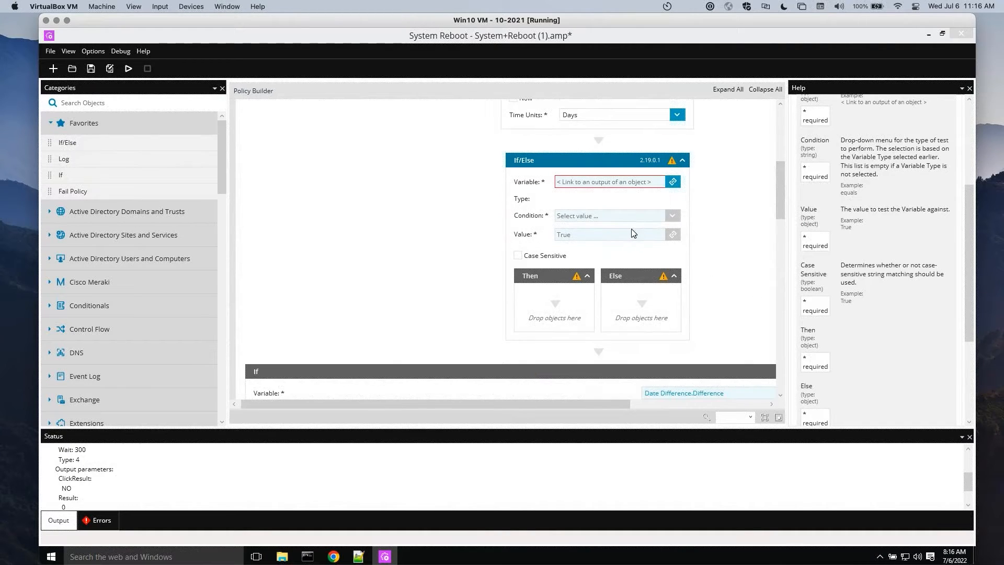
pyautogui.click(672, 182)
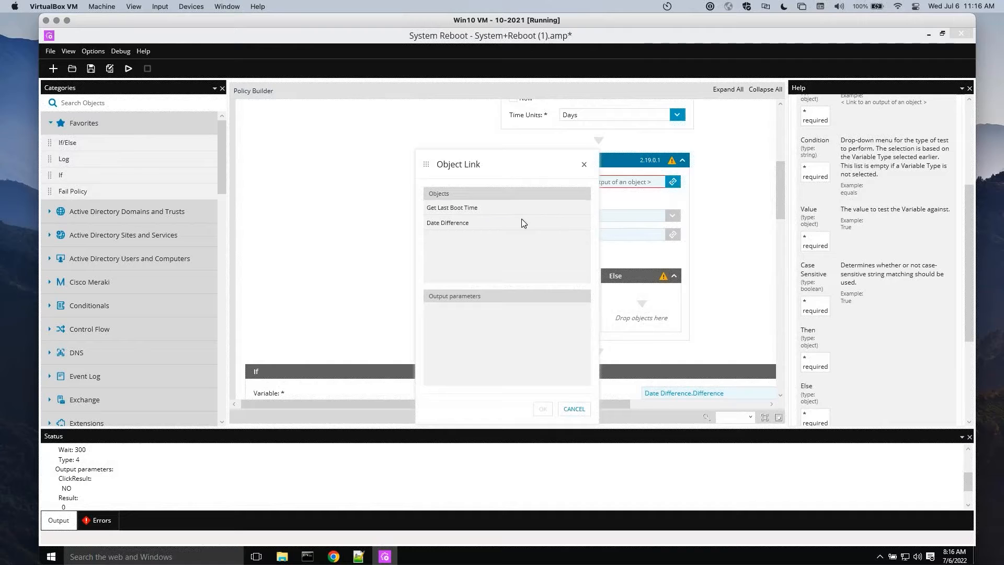
pyautogui.click(443, 224)
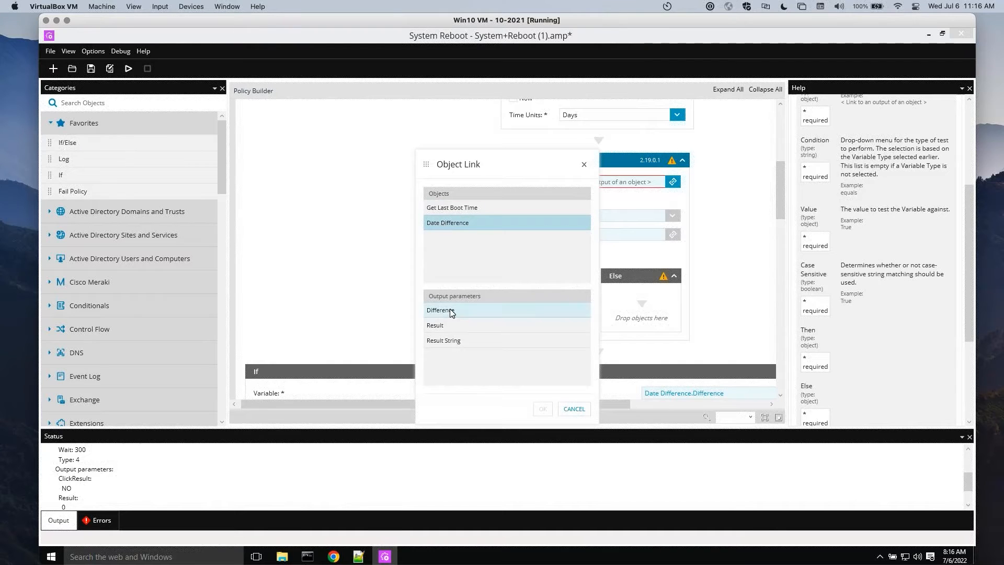
pyautogui.click(449, 310)
pyautogui.click(543, 410)
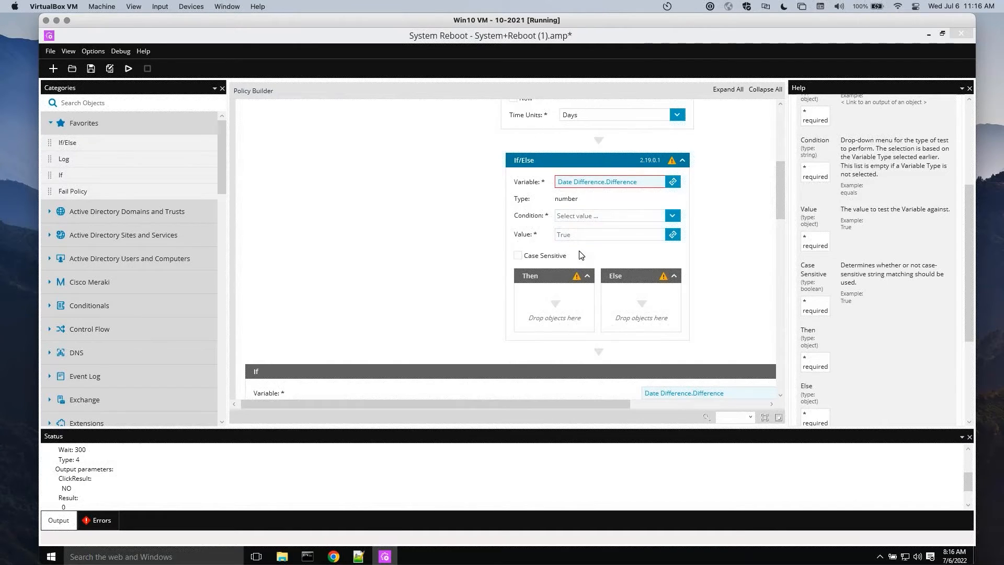
pyautogui.click(673, 216)
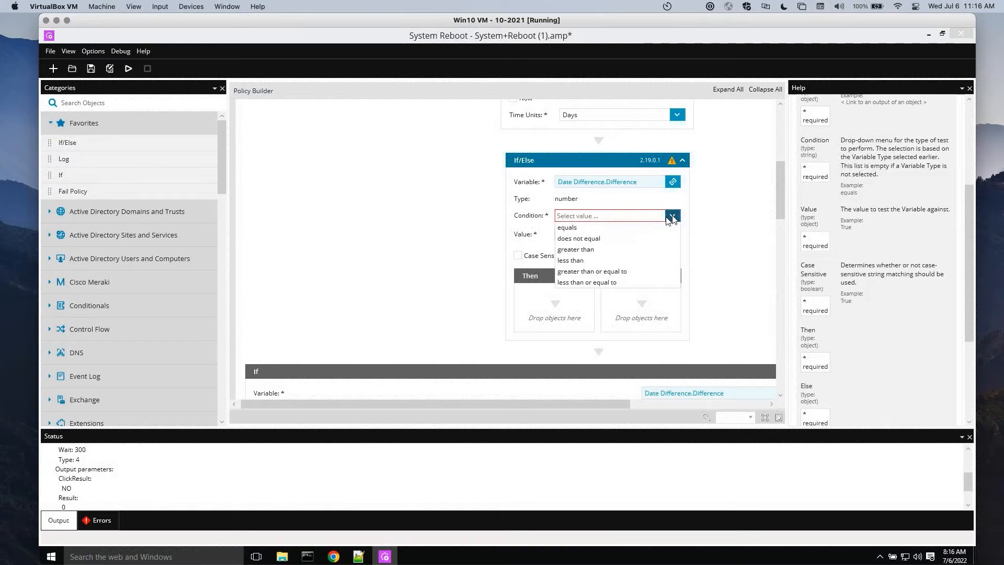
pyautogui.click(589, 249)
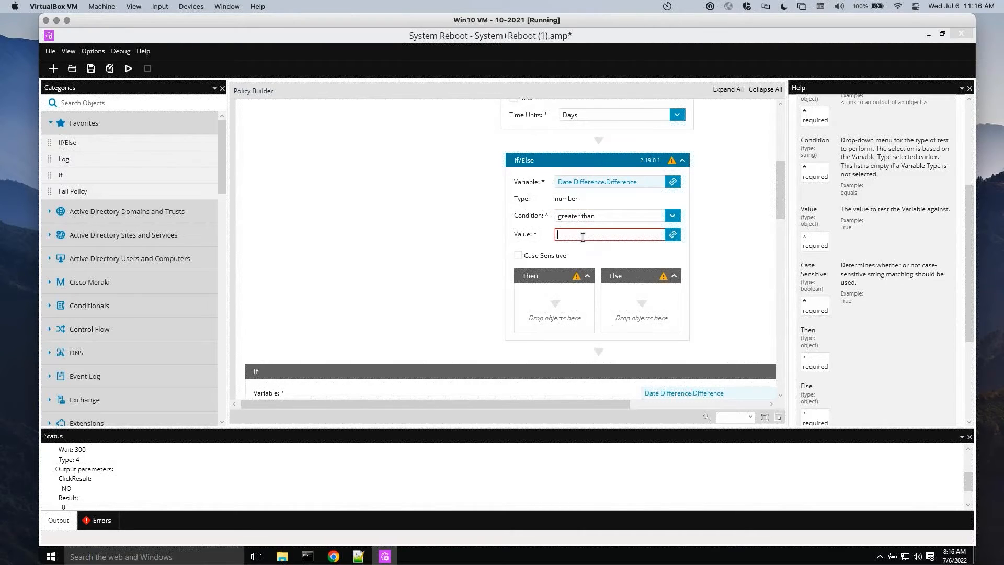
pyautogui.write('13')
# Search the object library for "prompt" and add a Reboot Prompt to the Then branch of the new If/Else
pyautogui.moveTo(781, 204)
pyautogui.mouseDown()
pyautogui.moveTo(780, 181)
pyautogui.moveTo(780, 211)
pyautogui.mouseUp()
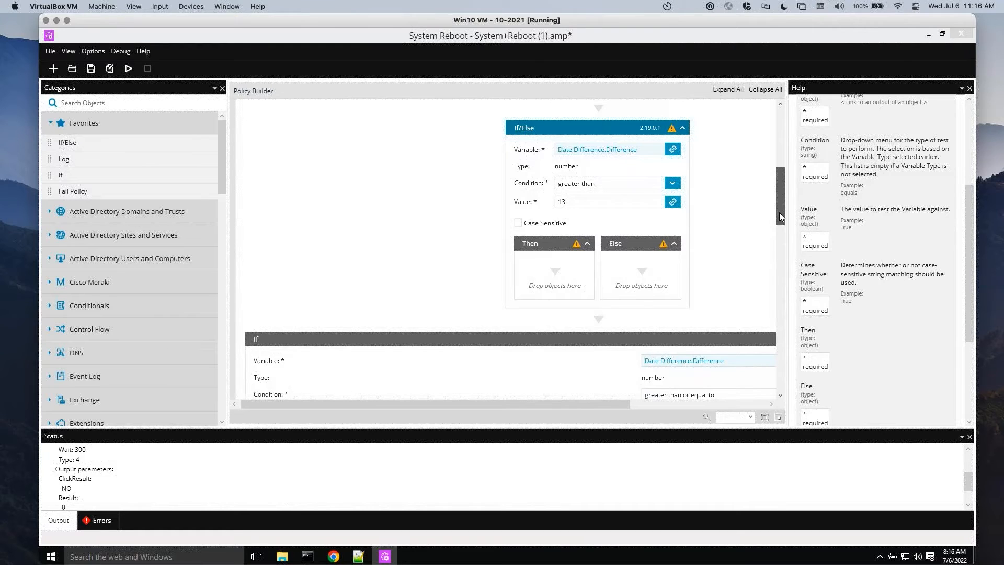
pyautogui.moveTo(779, 212); pyautogui.dragTo(779, 217)
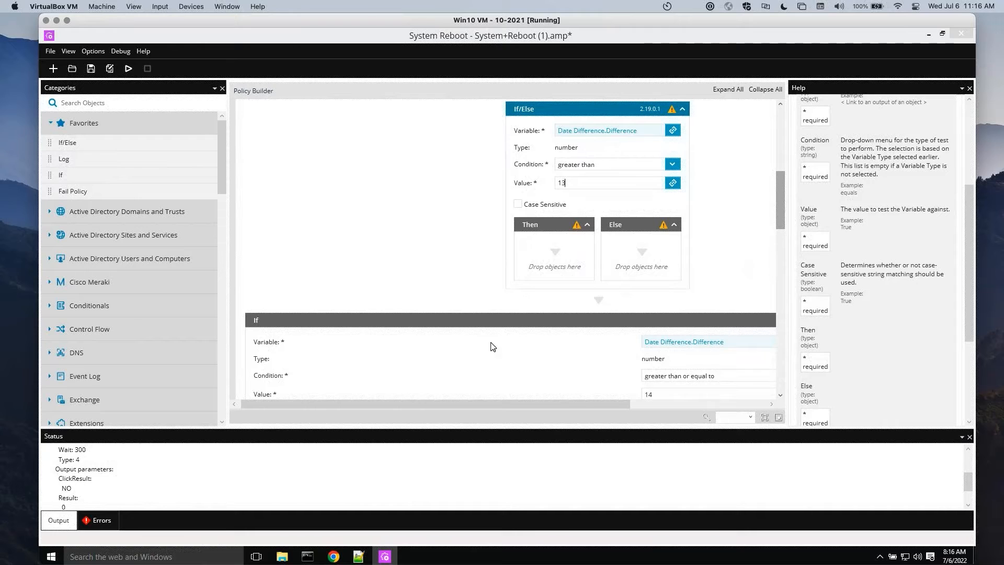
pyautogui.scroll(-3, 523, 322)
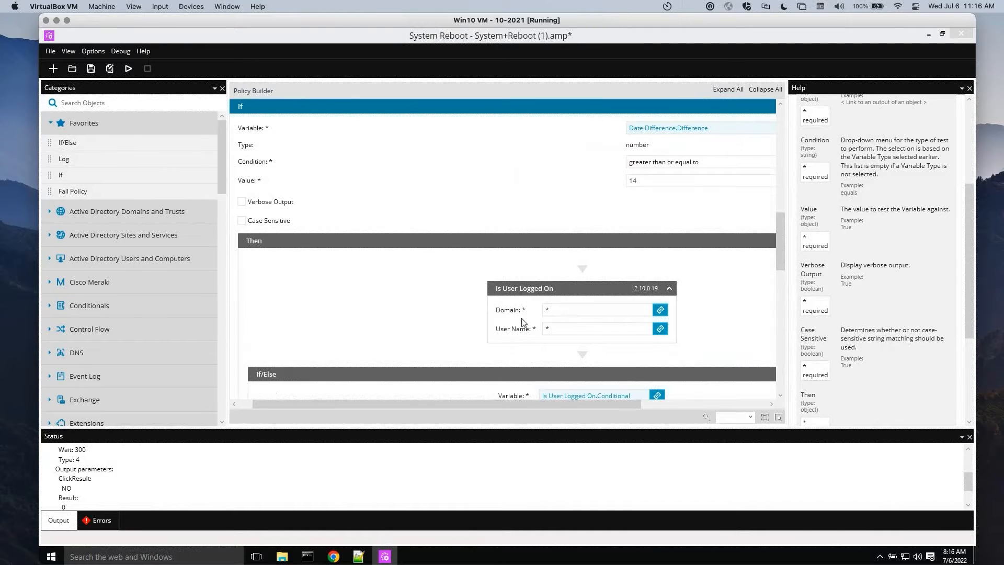
pyautogui.moveTo(779, 235); pyautogui.dragTo(777, 201)
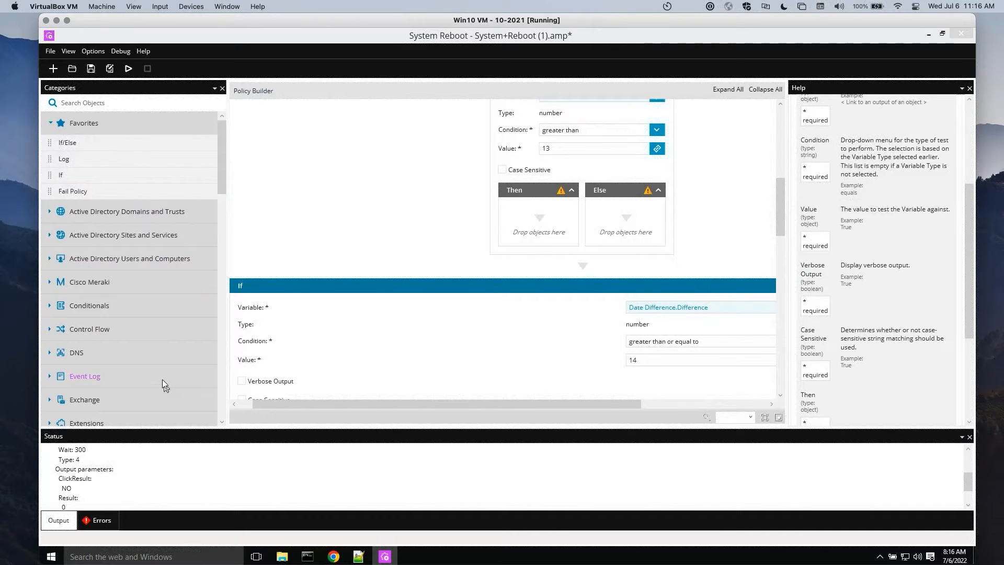
pyautogui.click(108, 102)
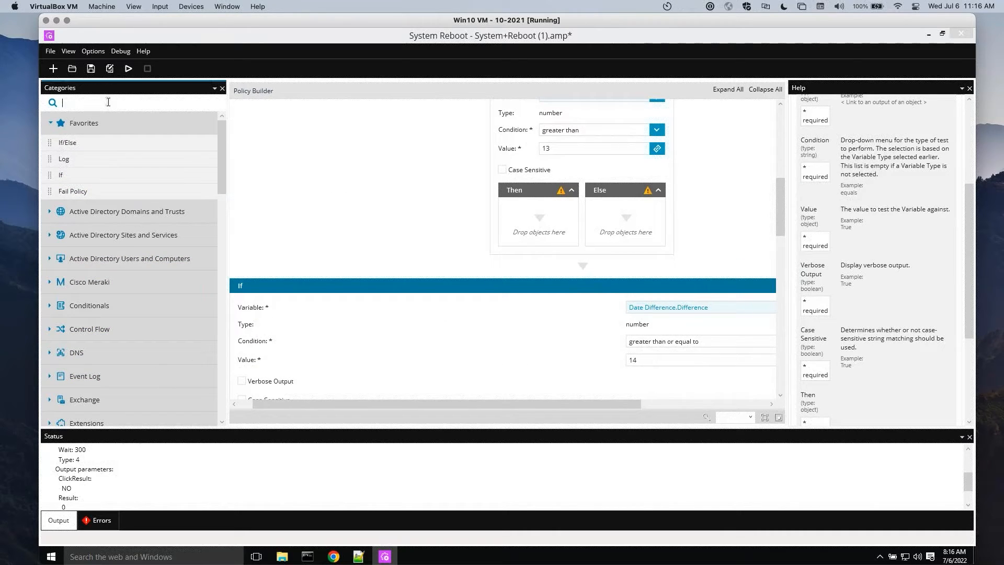
pyautogui.write('prompt')
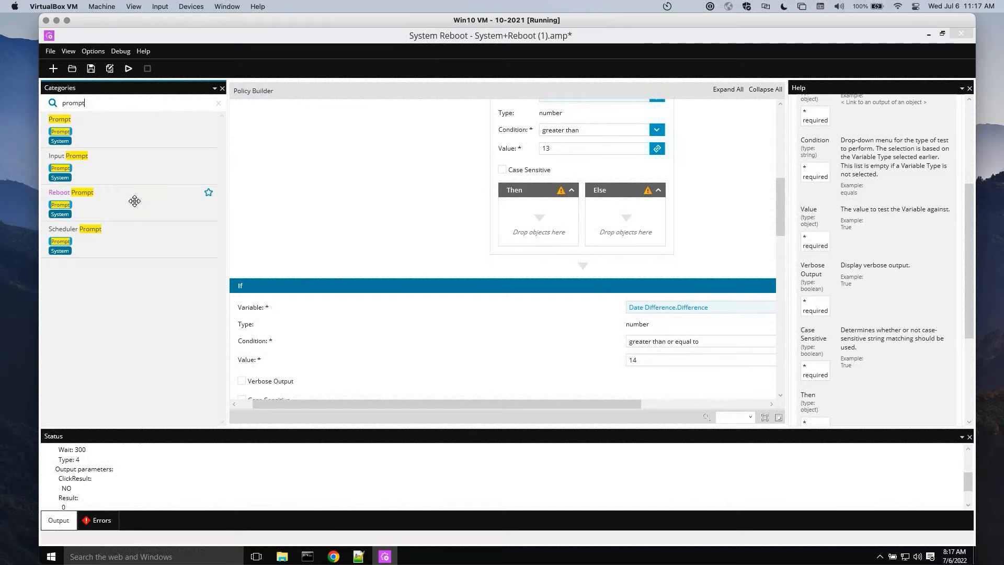
pyautogui.moveTo(135, 201); pyautogui.dragTo(542, 230)
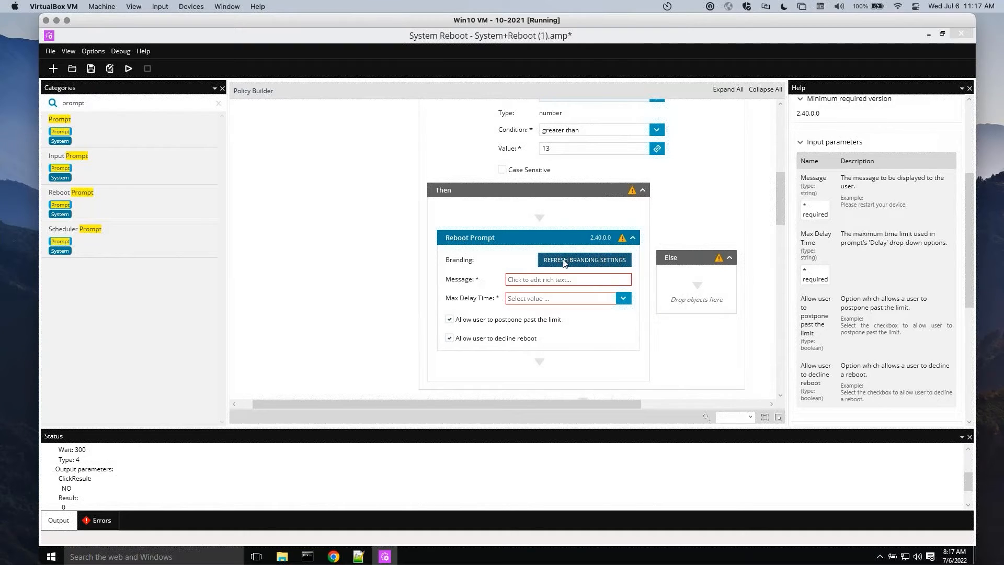
# Set the Reboot Prompt's message to "Time to reboot!"
pyautogui.scroll(-1, 782, 226)
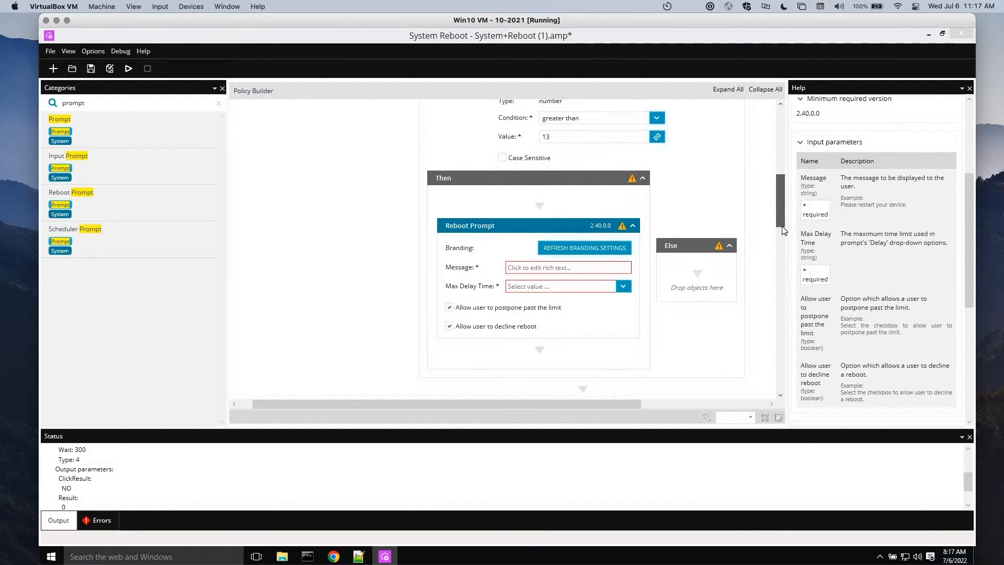
pyautogui.click(574, 238)
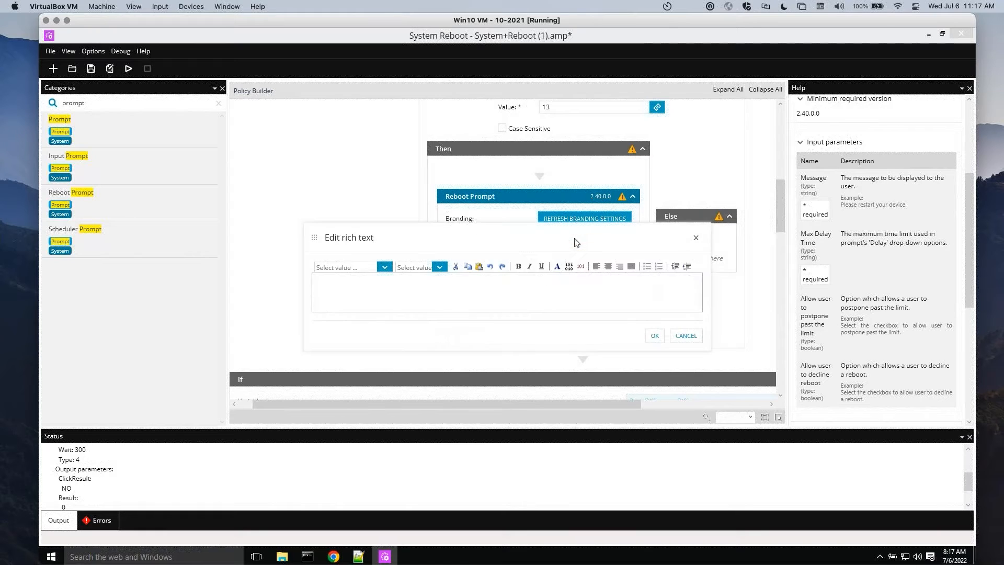
pyautogui.click(357, 286)
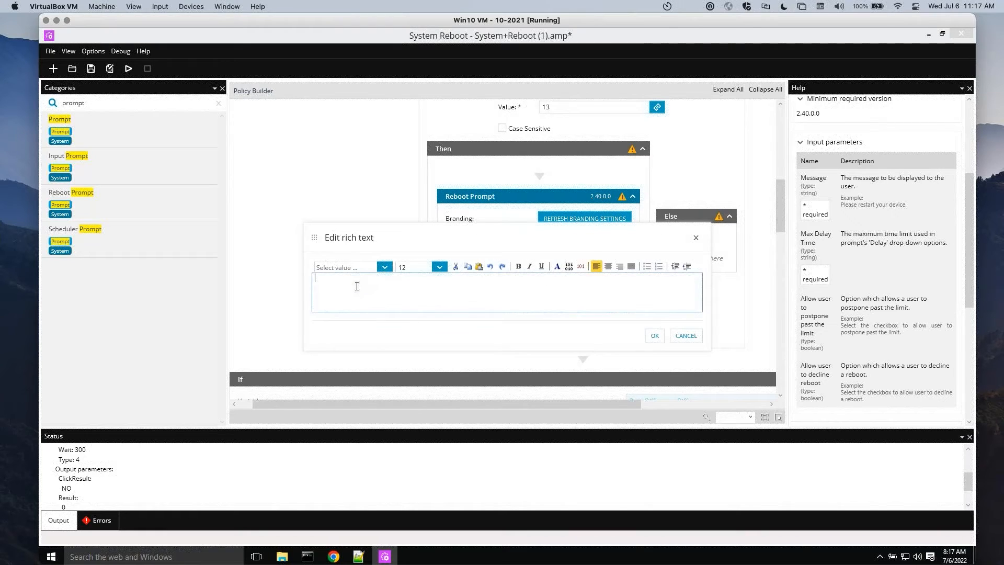
pyautogui.write('Time to reboot!')
pyautogui.click(654, 336)
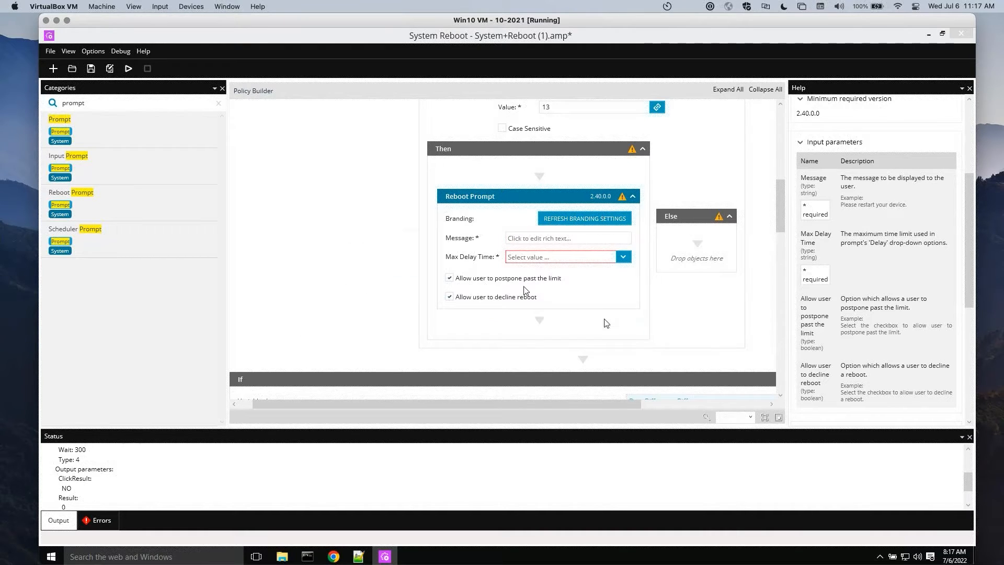
# Set the Reboot Prompt's Max Delay Time to 24 hr and disable allowing the user to postpone past the limit
pyautogui.click(624, 258)
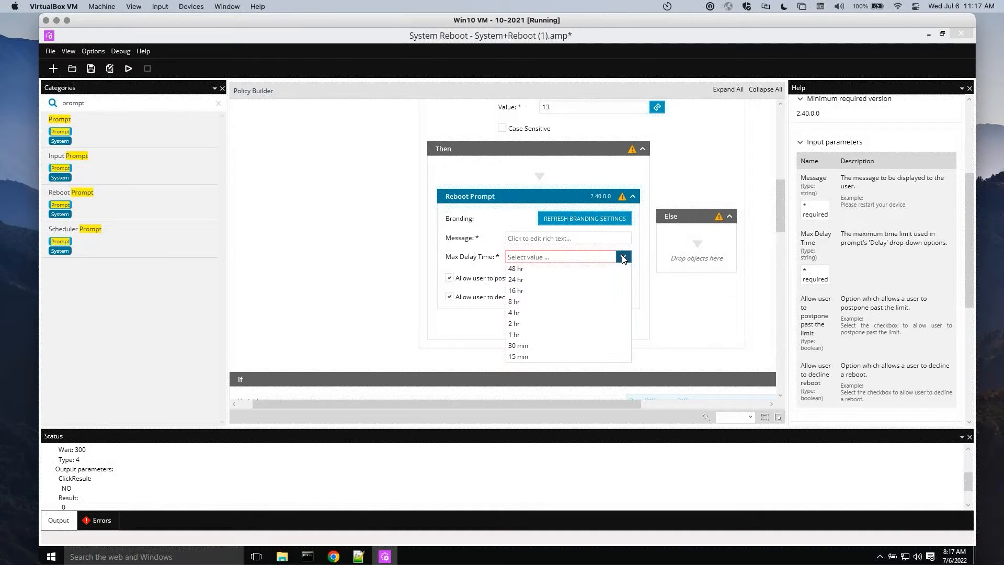
pyautogui.click(522, 280)
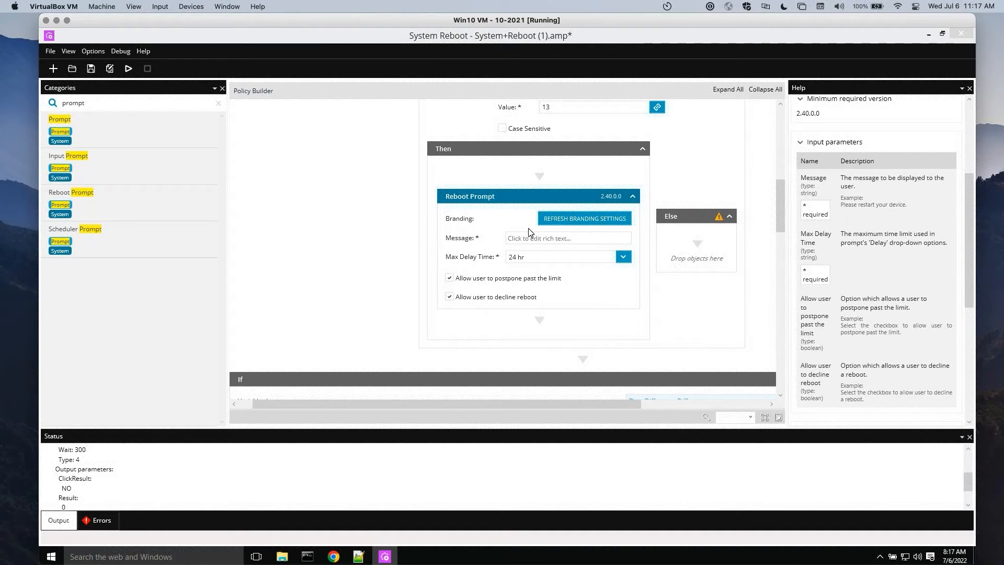
pyautogui.click(449, 279)
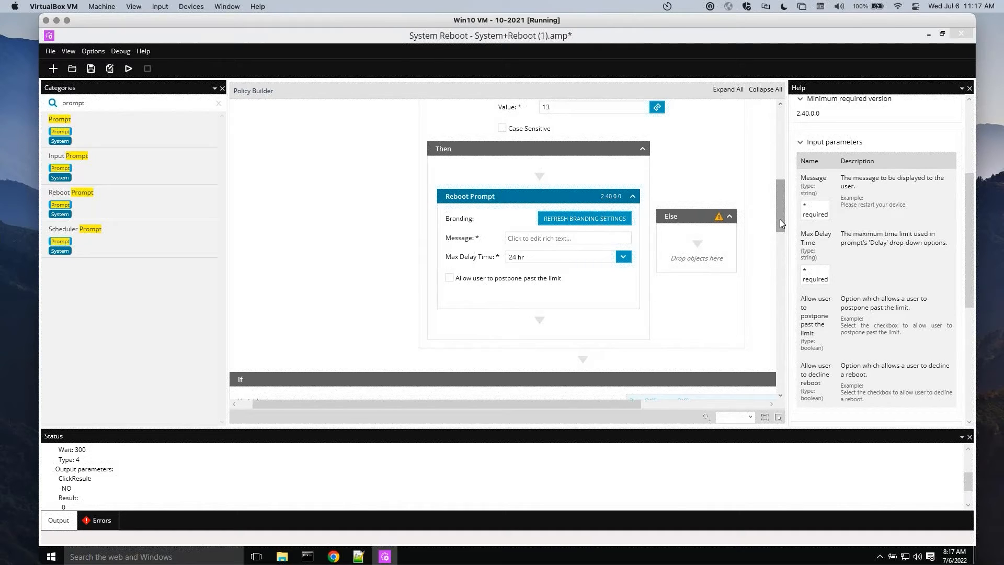
# Move the existing If object into the Then branch of the new If/Else, directly below the Reboot Prompt
pyautogui.moveTo(780, 219); pyautogui.dragTo(779, 212)
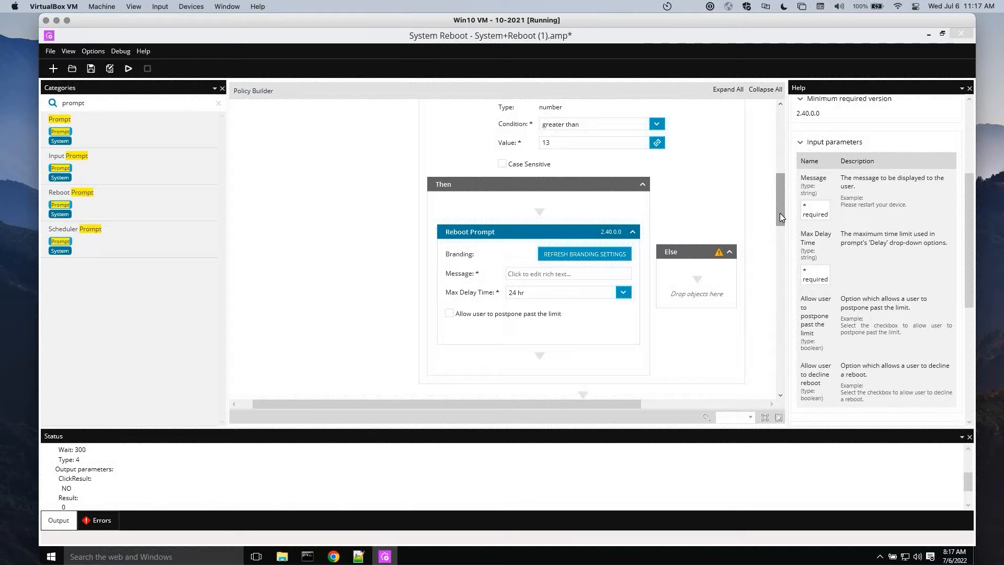
pyautogui.moveTo(779, 214); pyautogui.dragTo(780, 219)
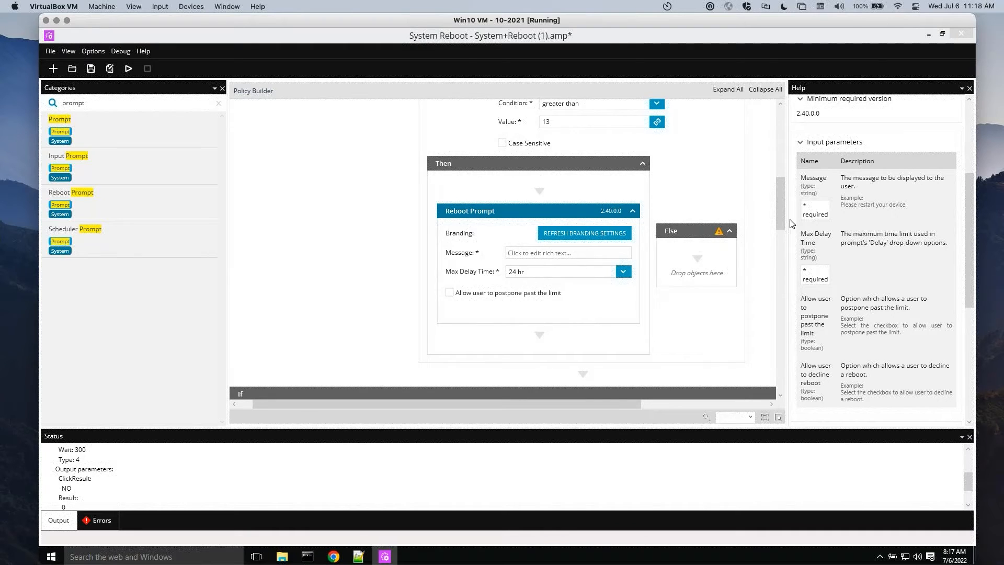
pyautogui.moveTo(780, 214); pyautogui.dragTo(782, 230)
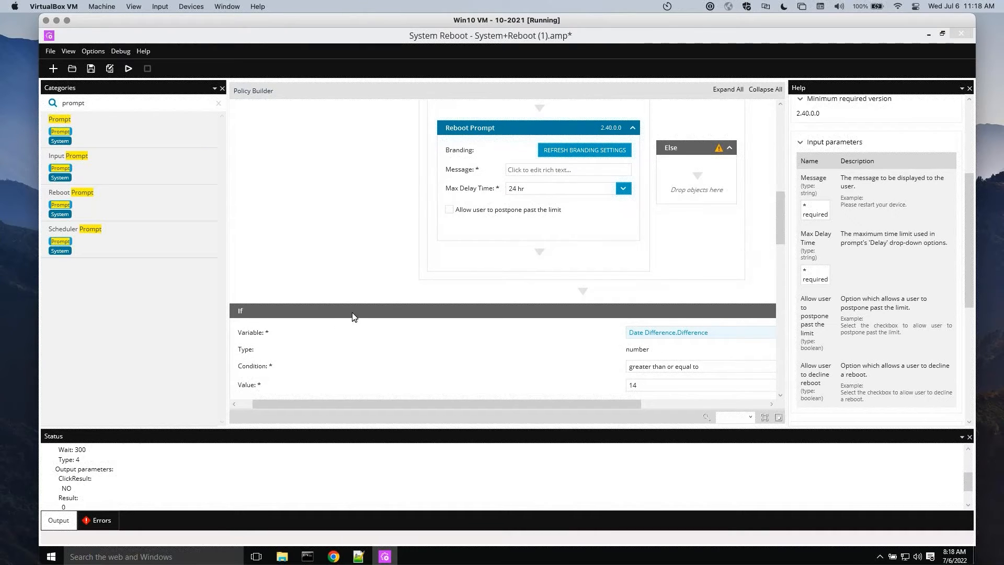
pyautogui.click(451, 310)
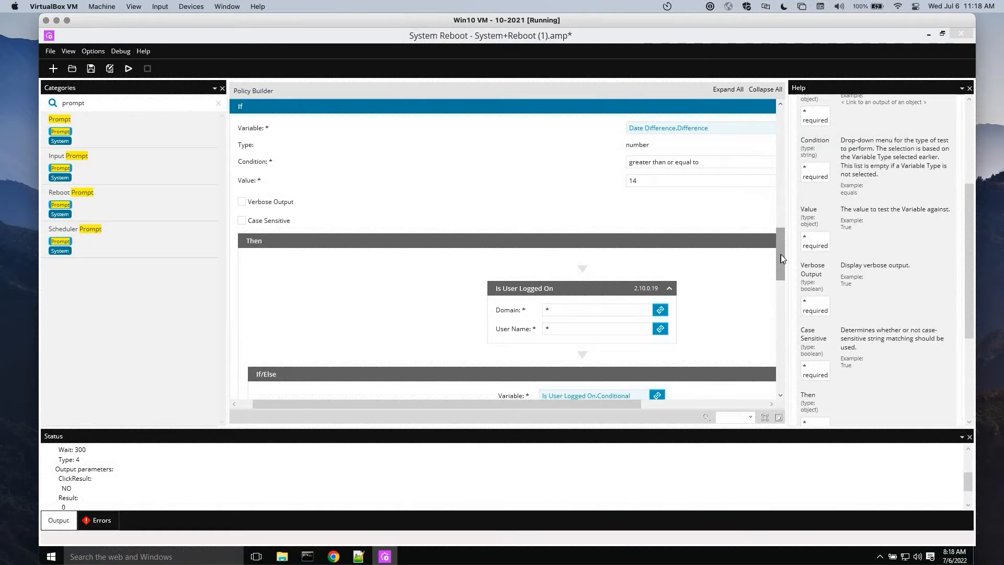
pyautogui.scroll(2, 780, 241)
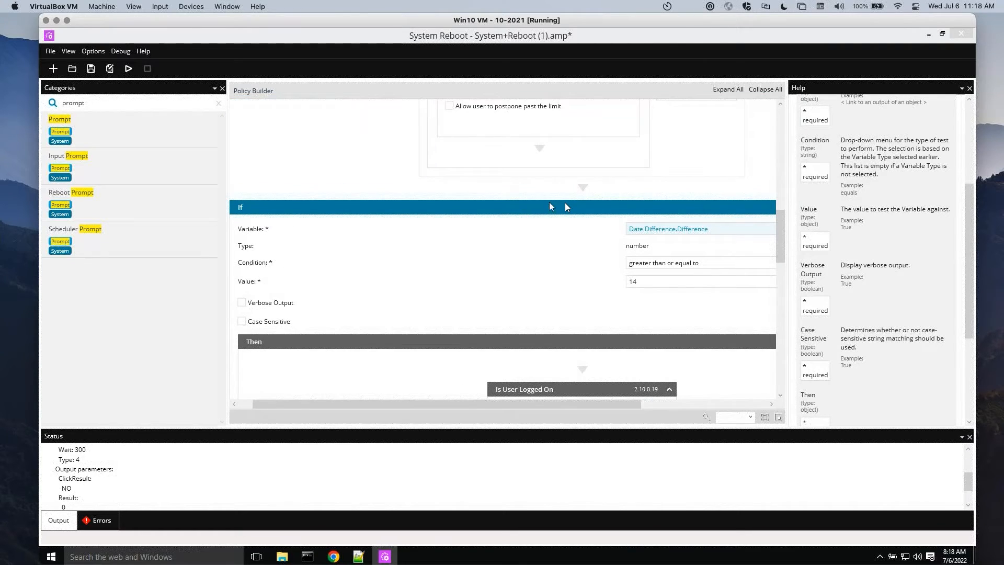
pyautogui.moveTo(565, 207); pyautogui.dragTo(542, 157)
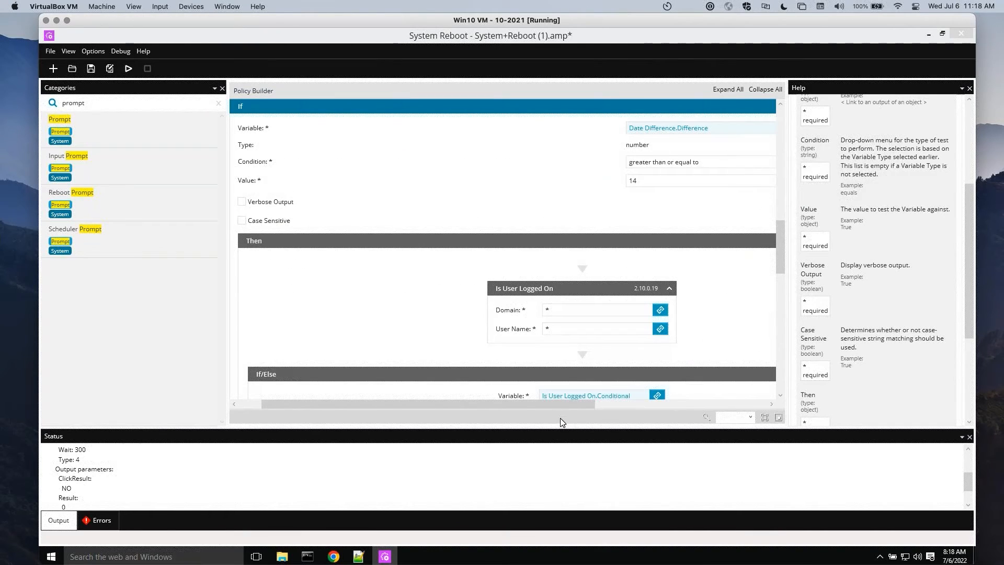
# Review the rearranged flow from the Date Difference object through the If/Else condition and Reboot Prompt to the nested If condition
pyautogui.moveTo(555, 406); pyautogui.dragTo(592, 406)
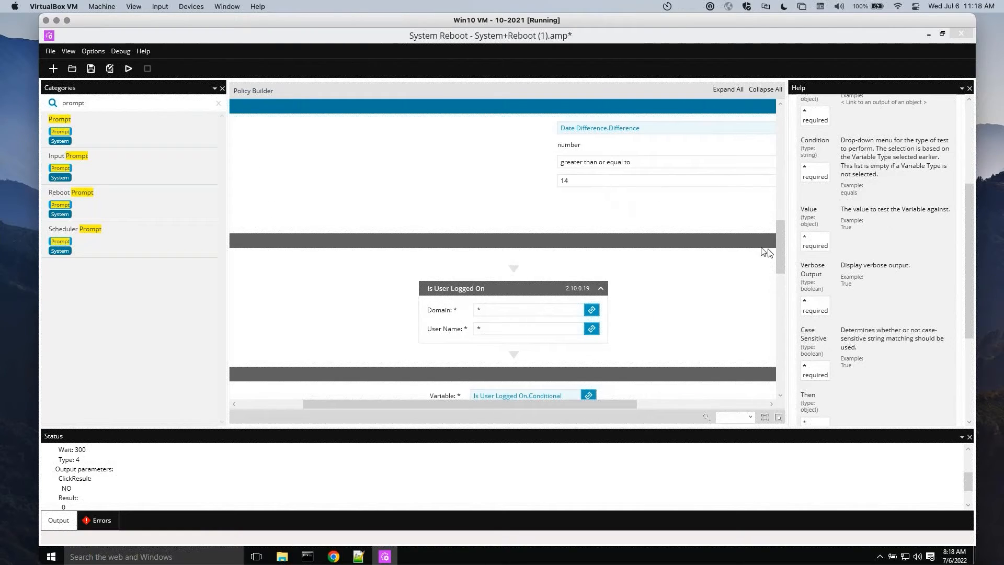
pyautogui.moveTo(782, 280); pyautogui.dragTo(768, 210)
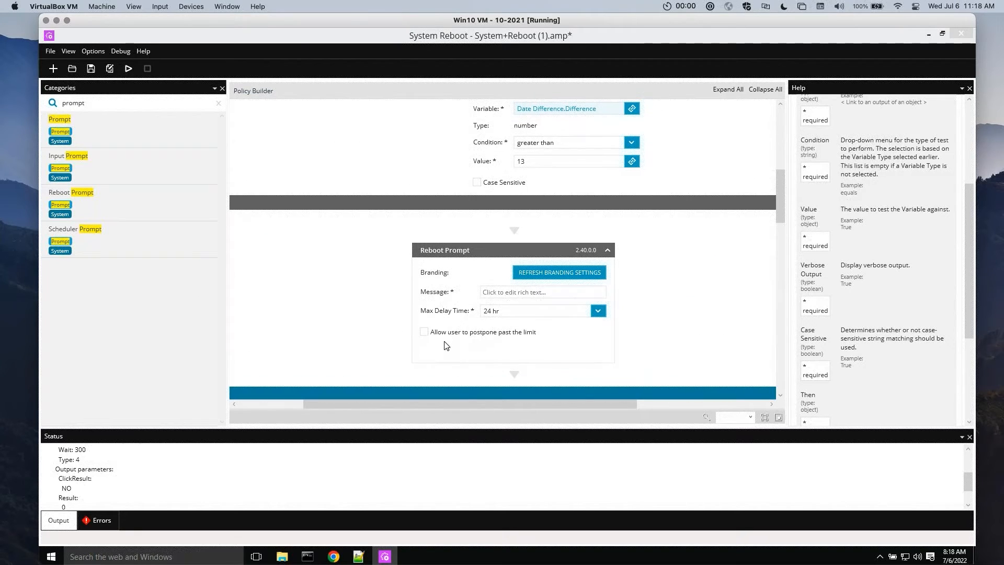
pyautogui.click(523, 249)
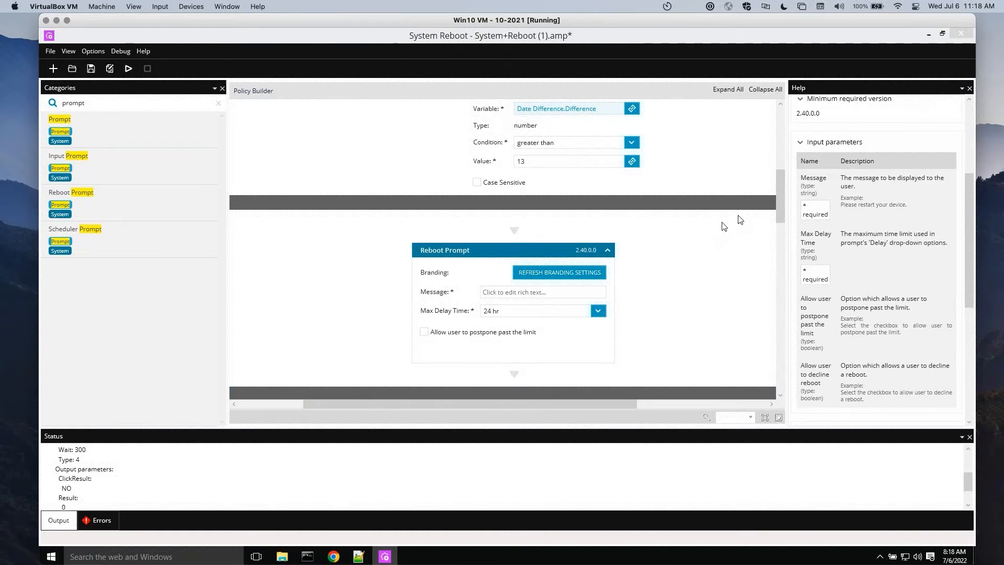
pyautogui.moveTo(781, 210)
pyautogui.mouseDown()
pyautogui.moveTo(780, 257)
pyautogui.moveTo(778, 226)
pyautogui.mouseUp()
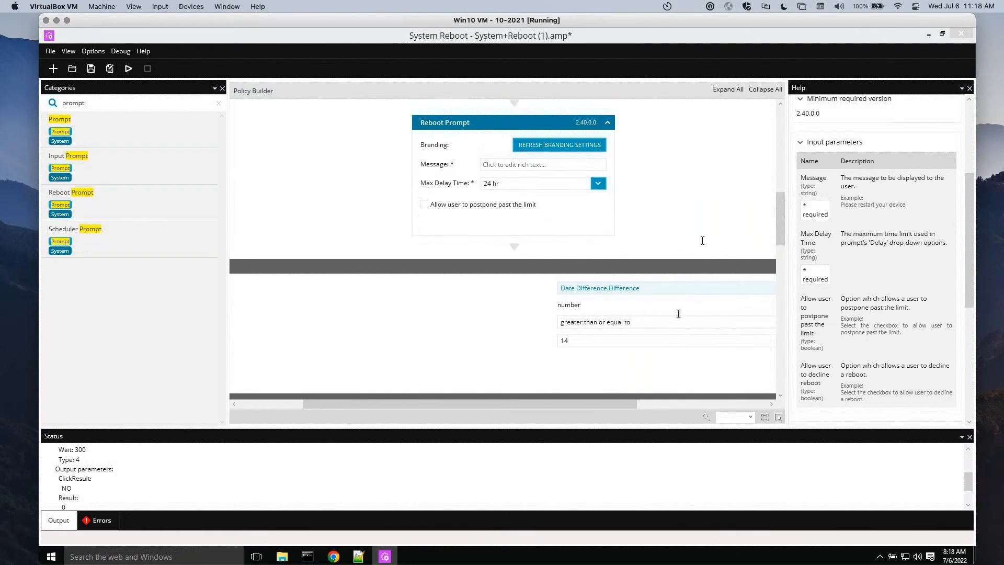
pyautogui.moveTo(779, 228); pyautogui.dragTo(777, 161)
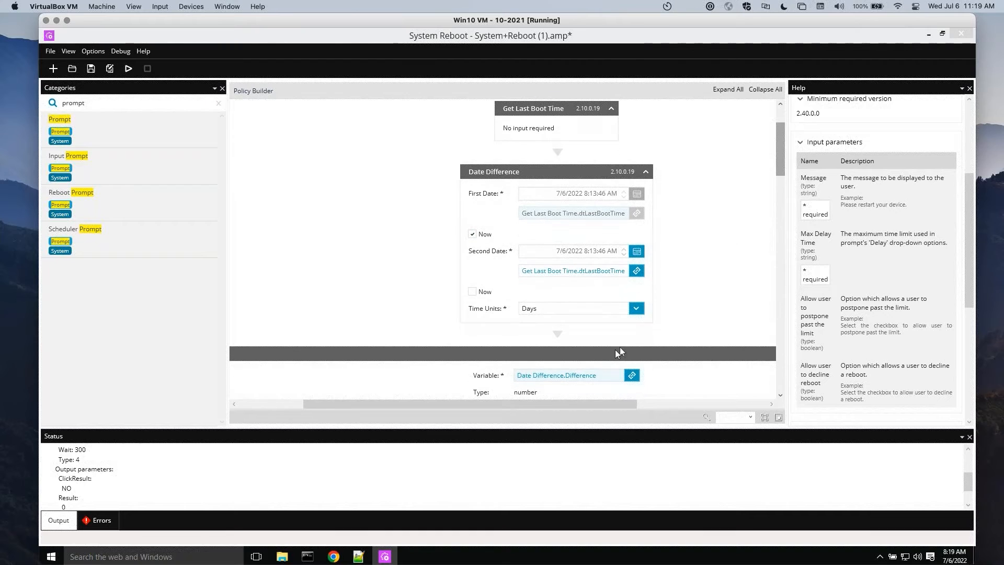
pyautogui.moveTo(547, 403); pyautogui.dragTo(663, 410)
pyautogui.moveTo(781, 149); pyautogui.dragTo(780, 205)
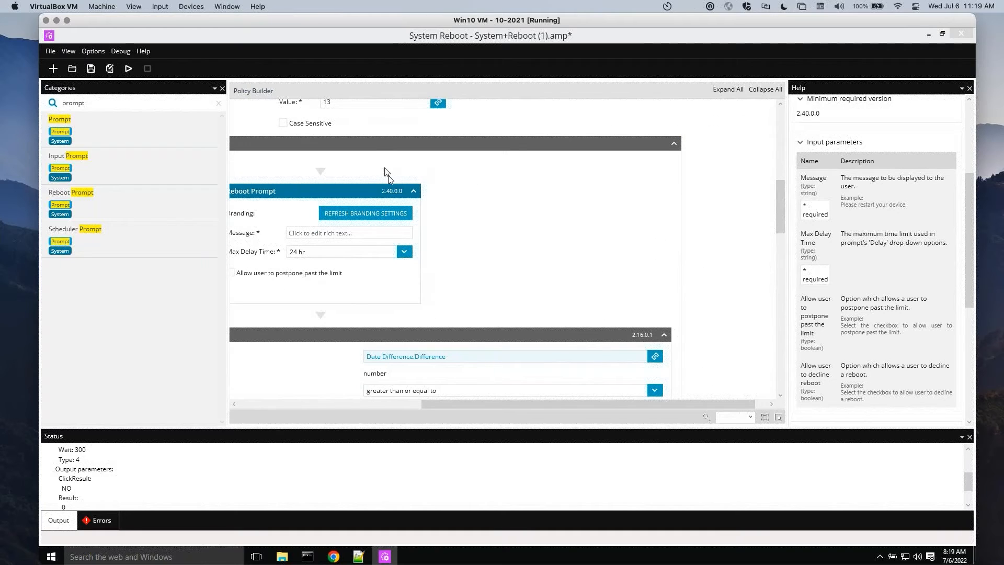
pyautogui.moveTo(782, 221); pyautogui.dragTo(783, 180)
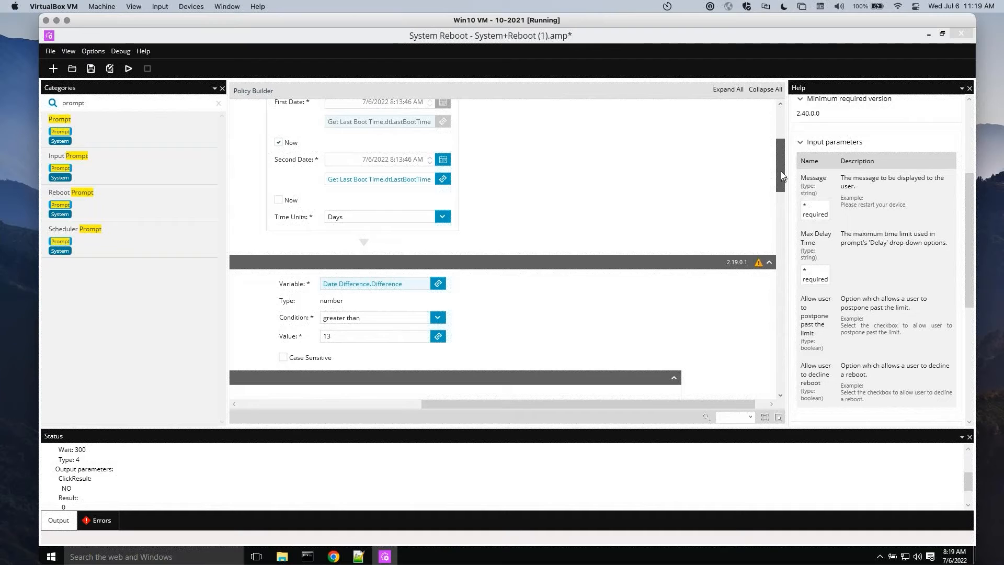
pyautogui.moveTo(780, 171); pyautogui.dragTo(783, 193)
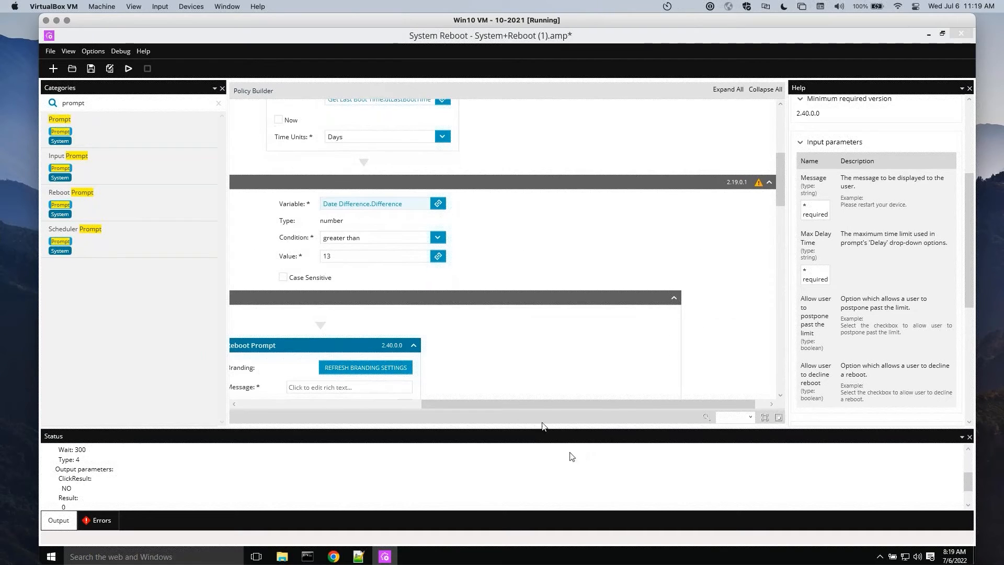
pyautogui.moveTo(537, 403); pyautogui.dragTo(290, 401)
pyautogui.moveTo(445, 406); pyautogui.dragTo(639, 406)
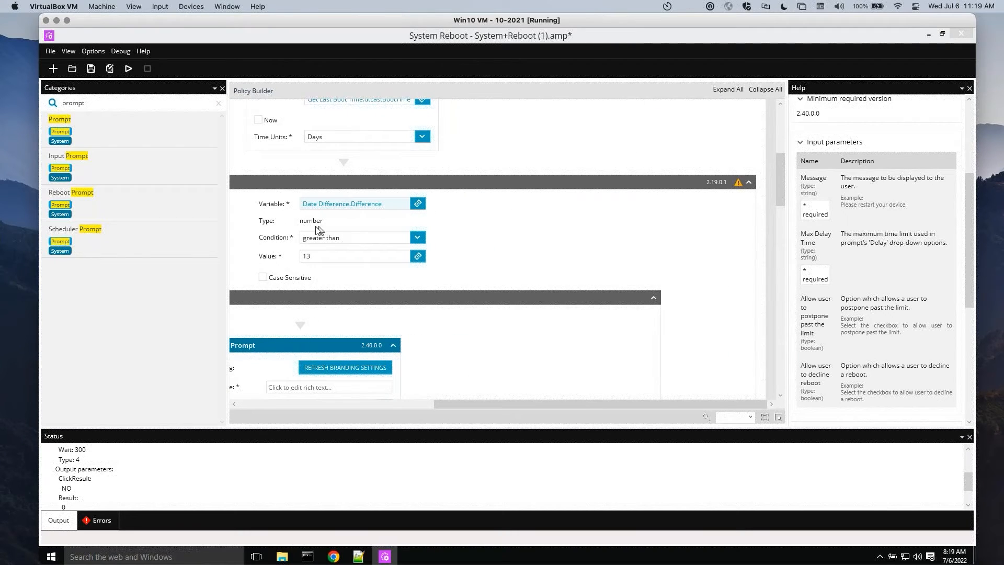
# Clear the object search and add a Log object from the favorites to the Else branch of the outer If/Else
pyautogui.moveTo(781, 190); pyautogui.dragTo(776, 292)
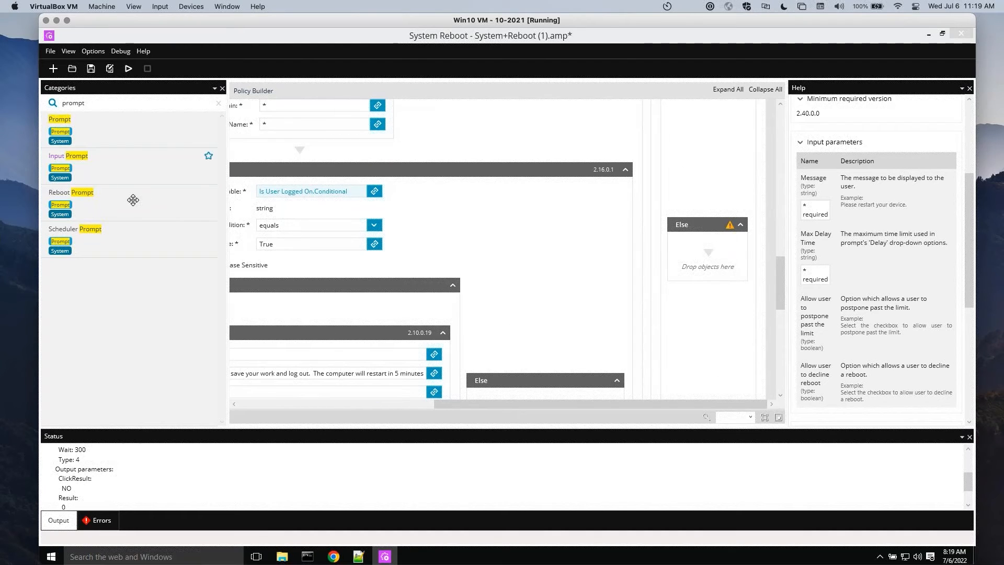
pyautogui.click(120, 290)
pyautogui.click(219, 105)
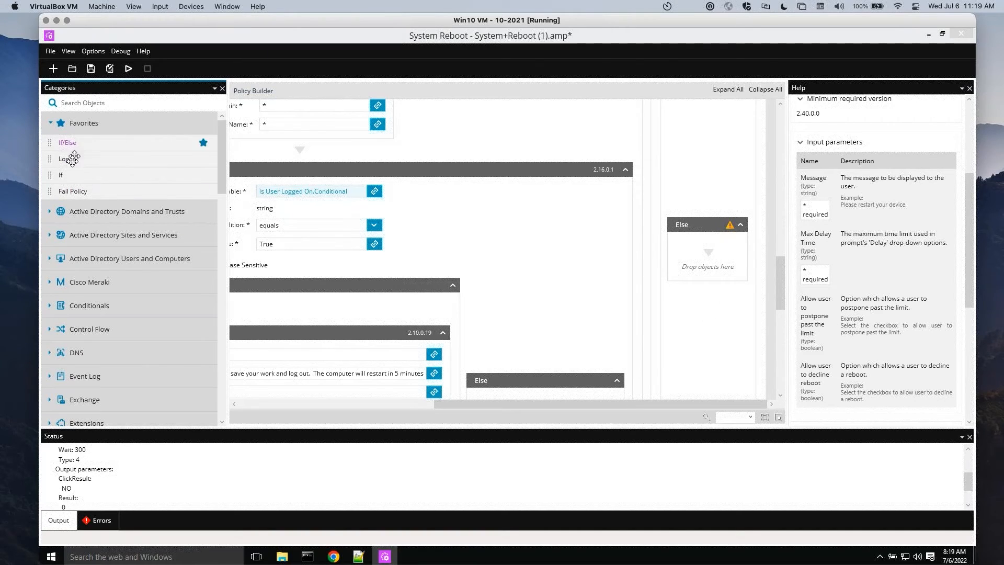
pyautogui.moveTo(100, 162); pyautogui.dragTo(716, 256)
pyautogui.moveTo(84, 160); pyautogui.dragTo(720, 254)
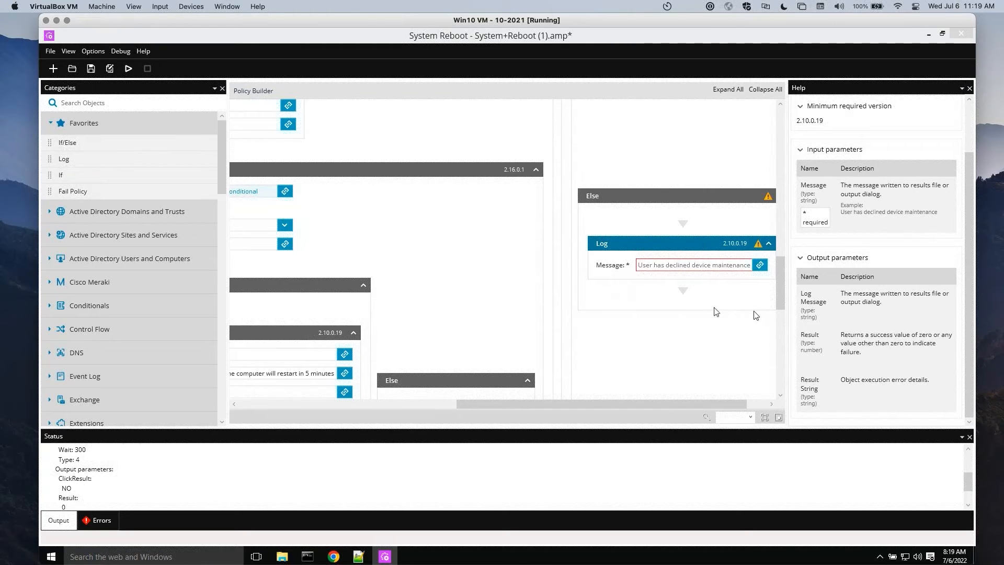
# Review the nested restart sequence, including the Is User Logged On check and the Prompt, Wait and Log Off objects
pyautogui.moveTo(781, 305); pyautogui.dragTo(779, 383)
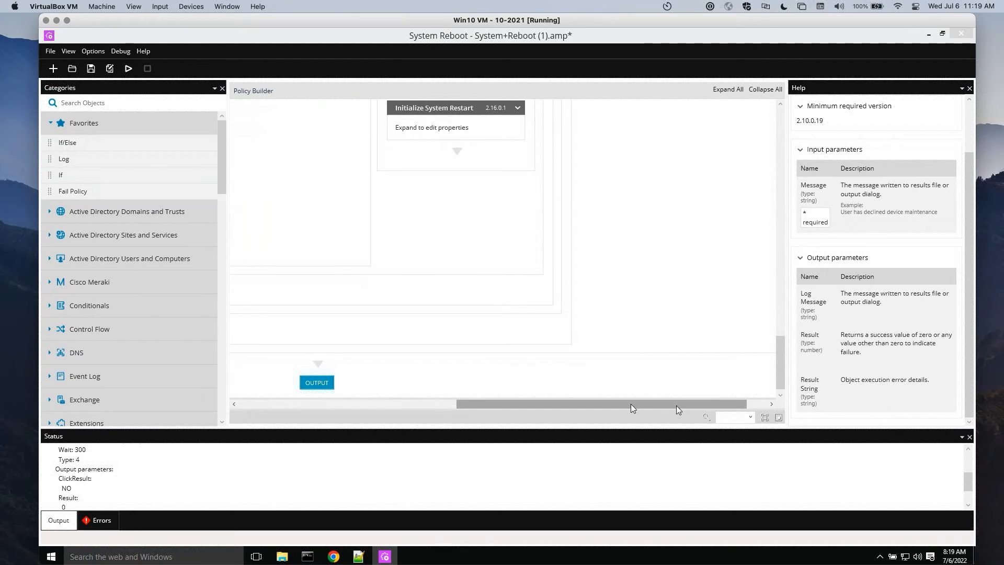
pyautogui.moveTo(676, 406); pyautogui.dragTo(530, 403)
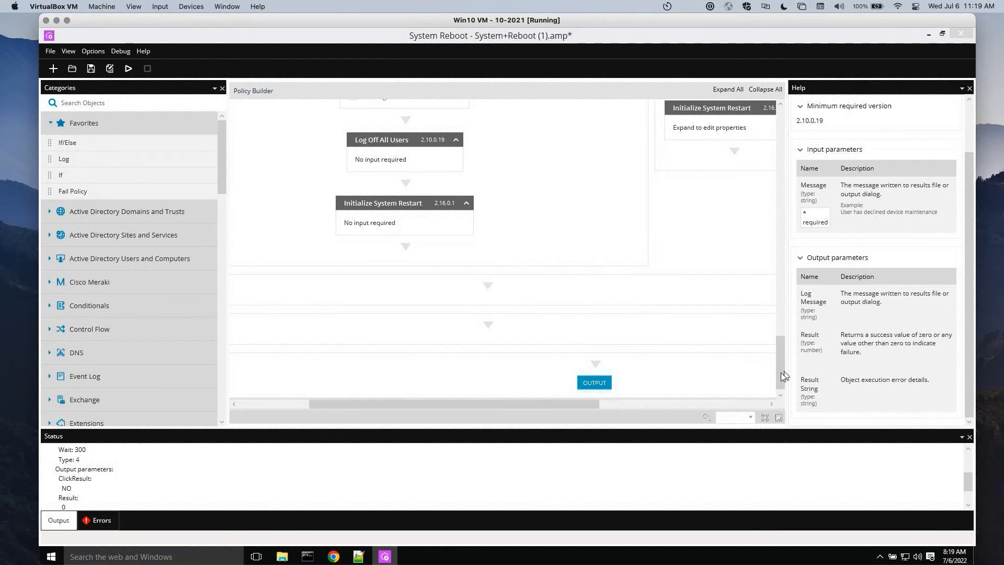
pyautogui.moveTo(780, 372); pyautogui.dragTo(775, 257)
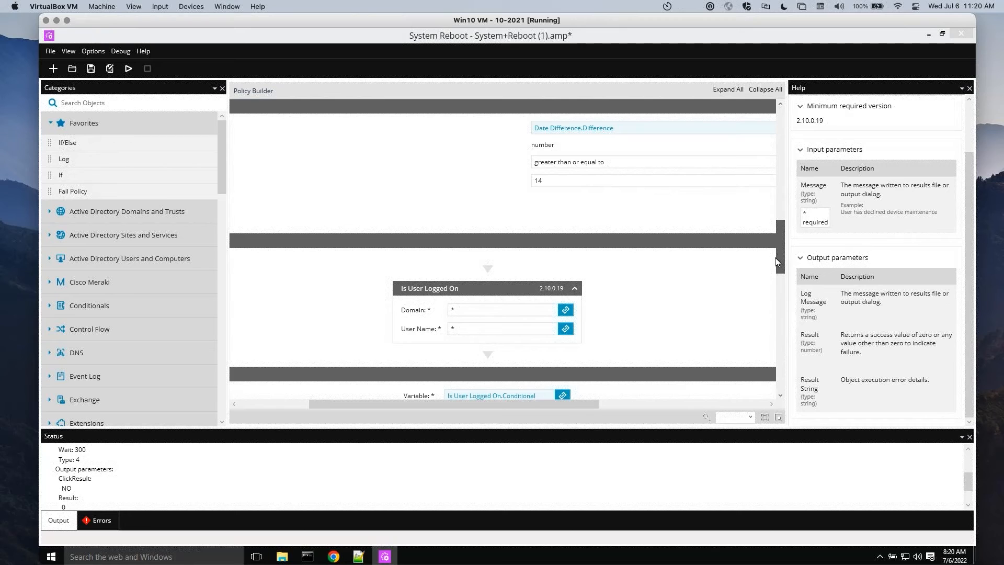
pyautogui.moveTo(775, 257); pyautogui.dragTo(779, 322)
pyautogui.moveTo(544, 402); pyautogui.dragTo(493, 401)
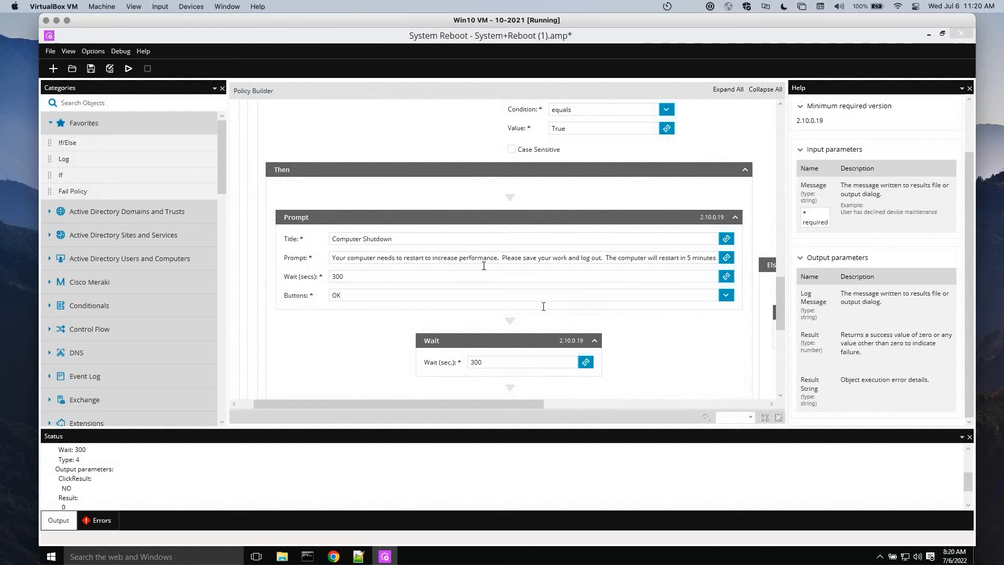
pyautogui.moveTo(779, 307); pyautogui.dragTo(779, 316)
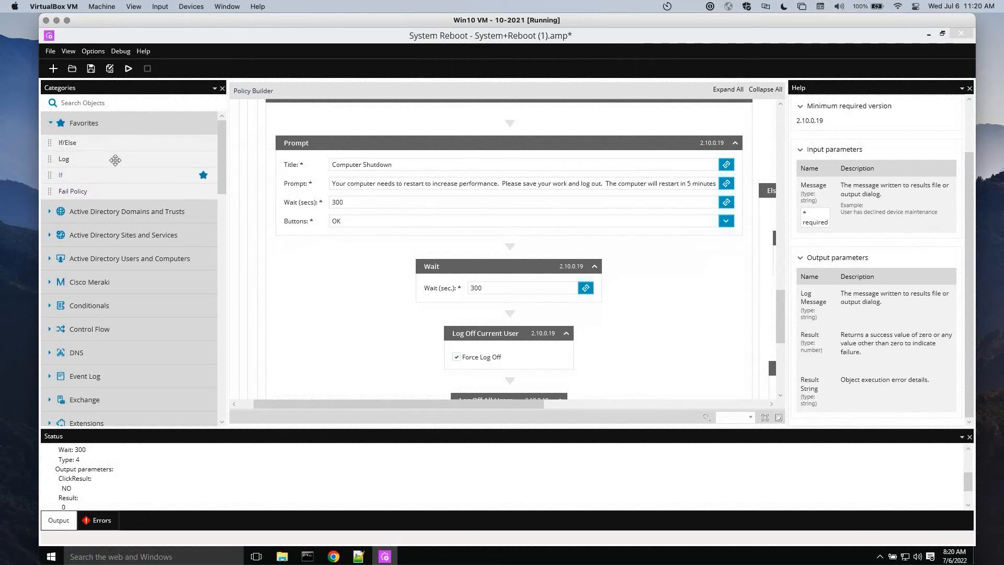
# Search the object library for "bus" and "time" and browse the matching objects
pyautogui.click(113, 103)
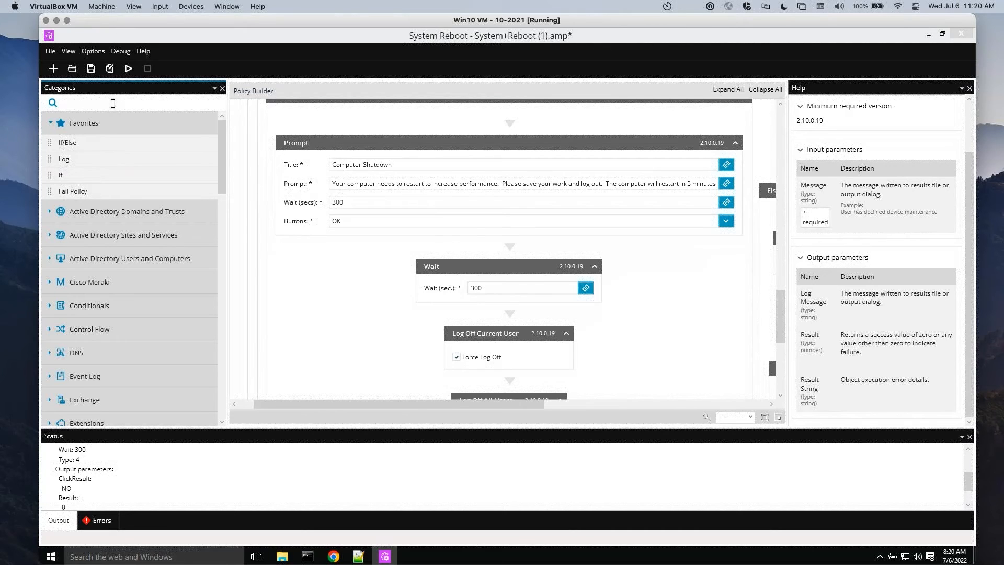
pyautogui.write('bus')
pyautogui.moveTo(223, 229); pyautogui.dragTo(226, 334)
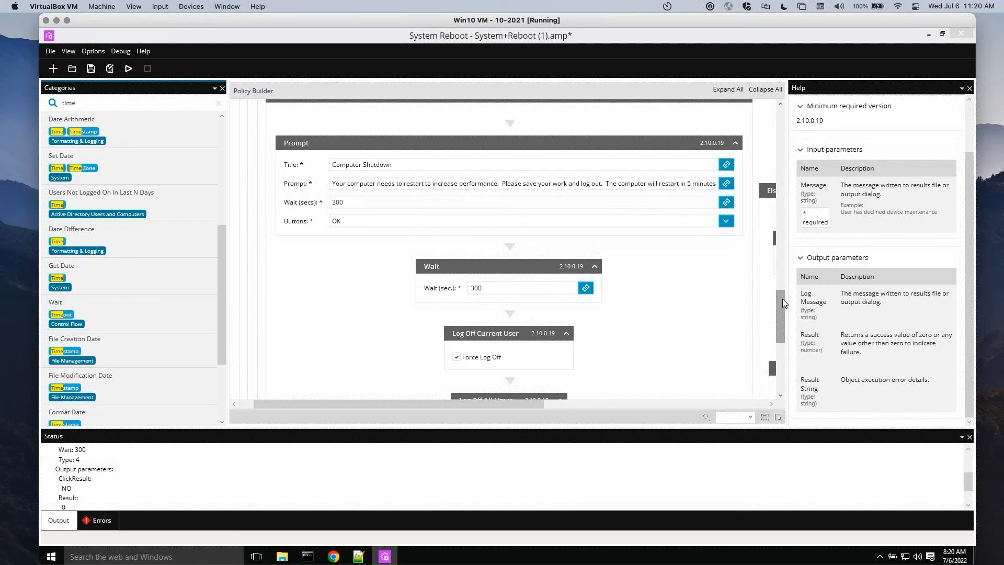
# Check the outer Else branch with its Log object and the Computer Shutdown Prompt in the nested Then branch
pyautogui.hscroll(10, 782, 289)
pyautogui.scroll(4, 782, 289)
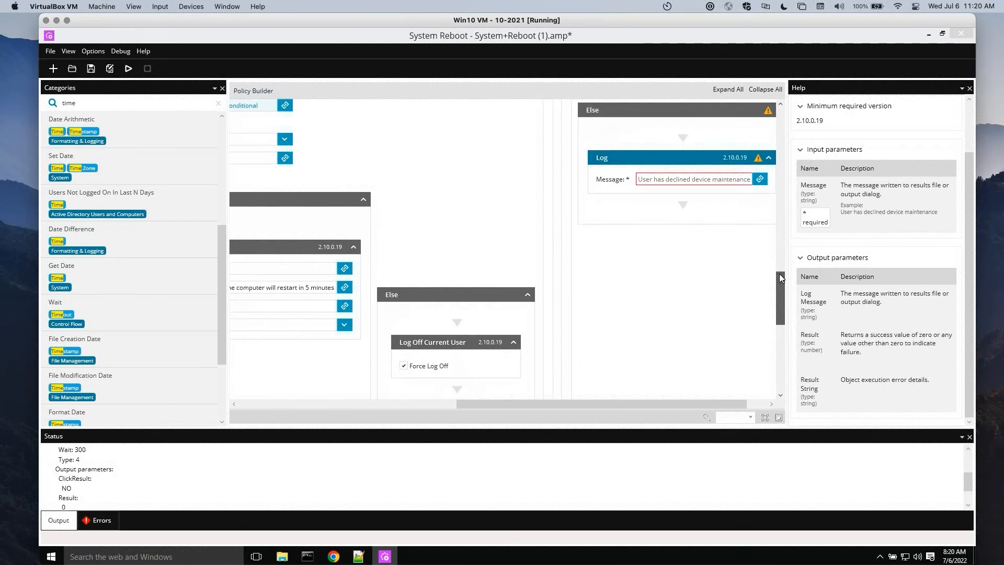
pyautogui.moveTo(663, 406); pyautogui.dragTo(472, 407)
pyautogui.hscroll(10, 782, 294)
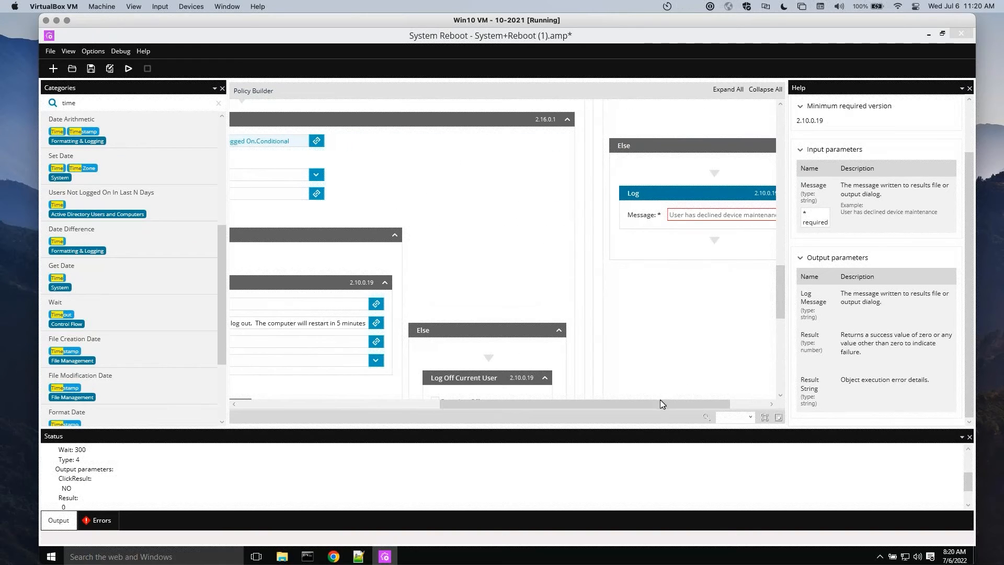
pyautogui.moveTo(662, 403); pyautogui.dragTo(488, 409)
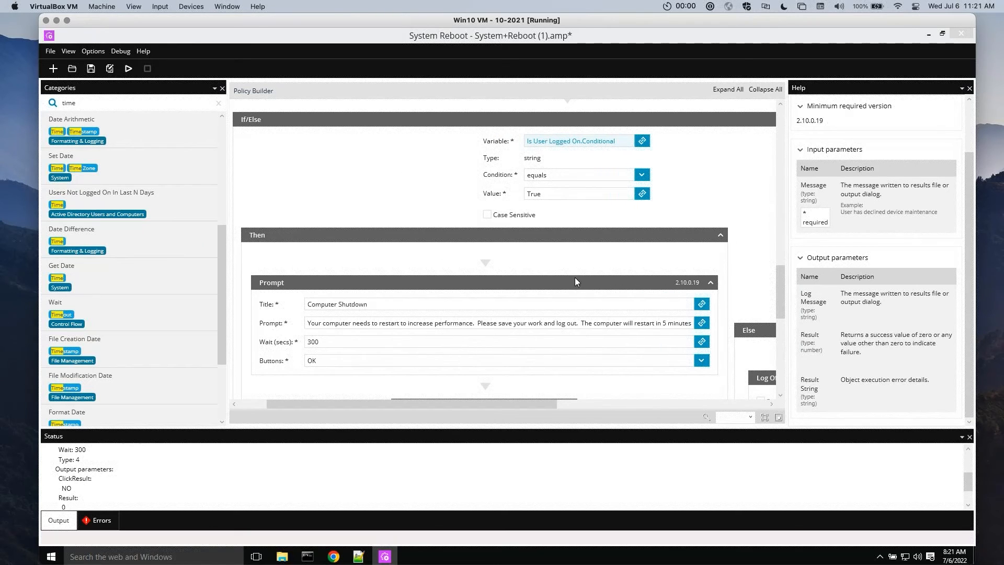
# Add a Get Date object above Log Off Current User in the Else branch of the Is User Logged On check
pyautogui.moveTo(529, 404); pyautogui.dragTo(673, 401)
pyautogui.moveTo(781, 322); pyautogui.dragTo(784, 340)
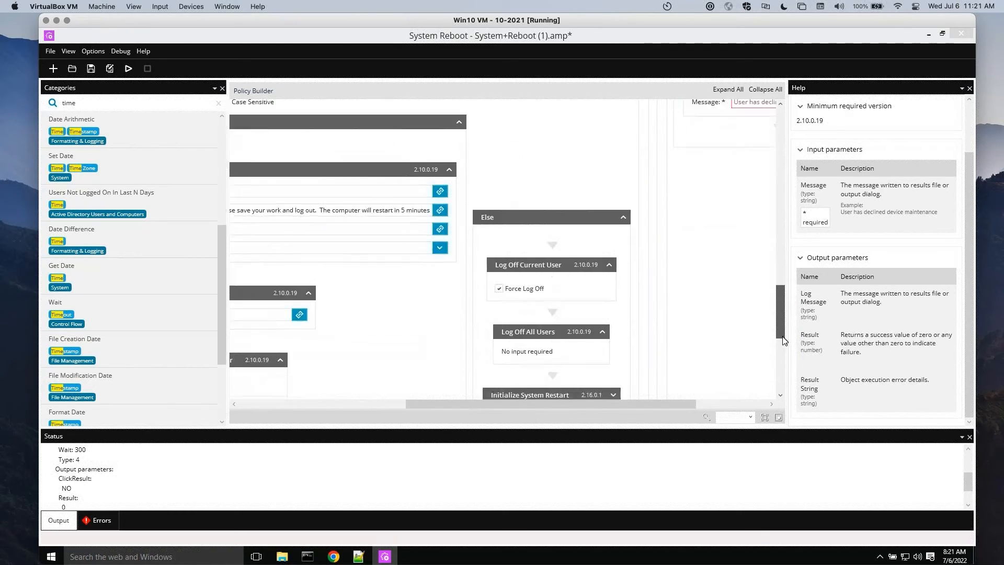
pyautogui.moveTo(112, 268); pyautogui.dragTo(558, 156)
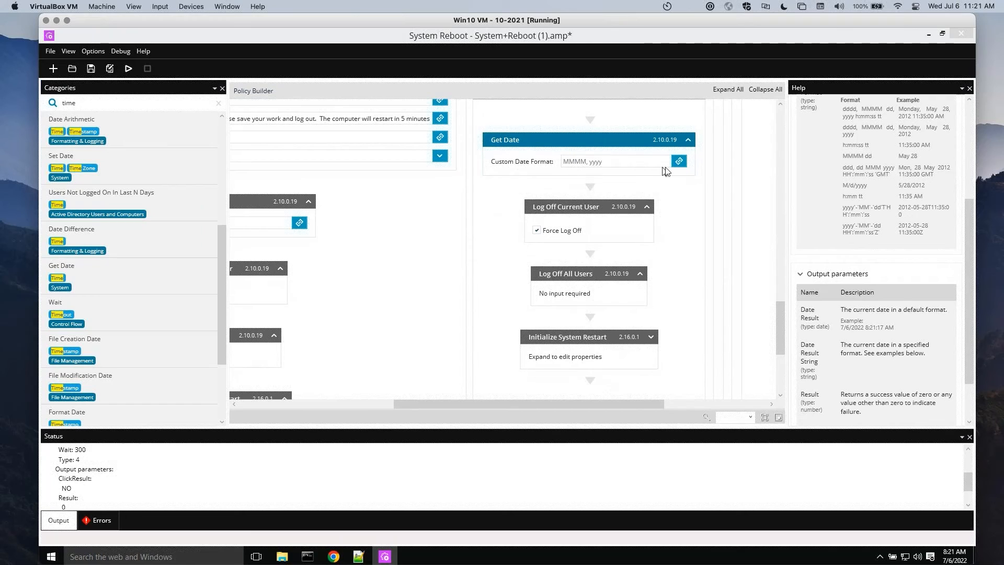
pyautogui.click(679, 162)
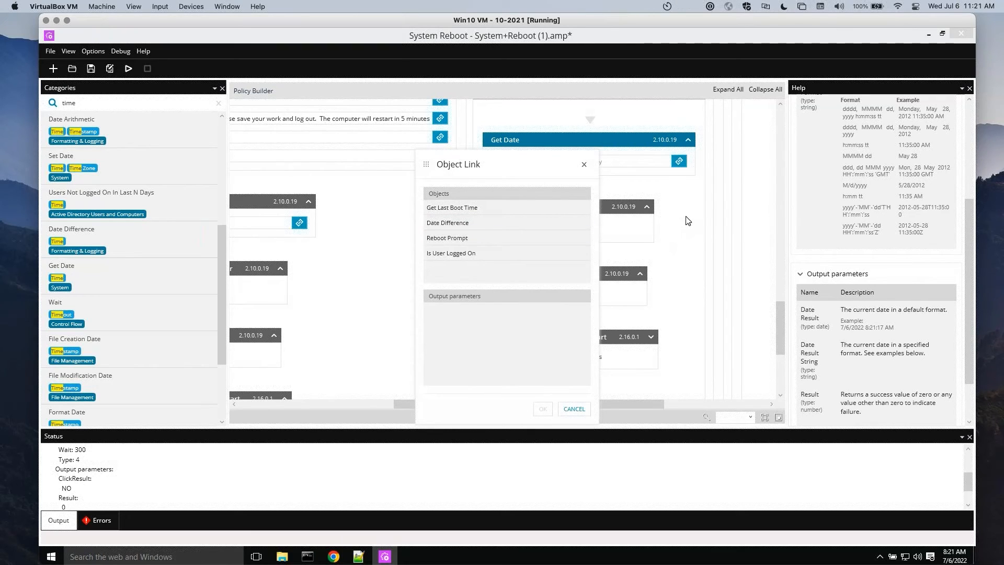
pyautogui.click(584, 165)
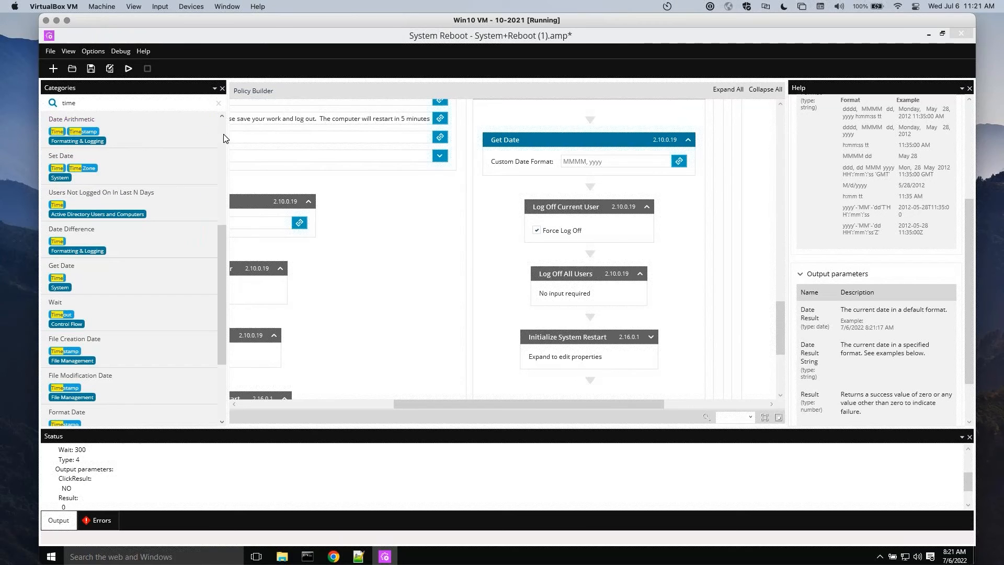
# Clear the object search, add an If object below Get Date and link its variable to Get Date's Date Result
pyautogui.scroll(2, 223, 133)
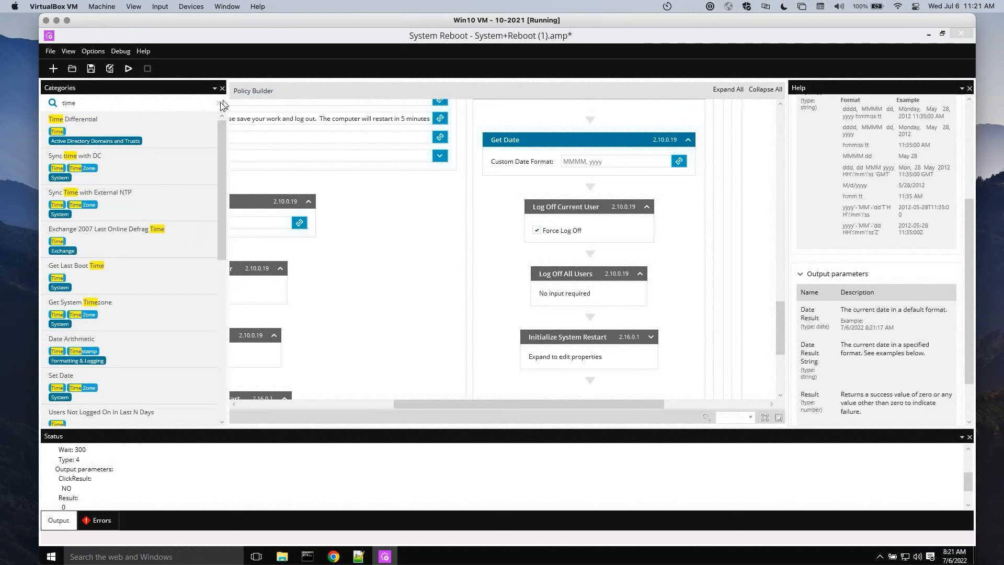
pyautogui.click(219, 103)
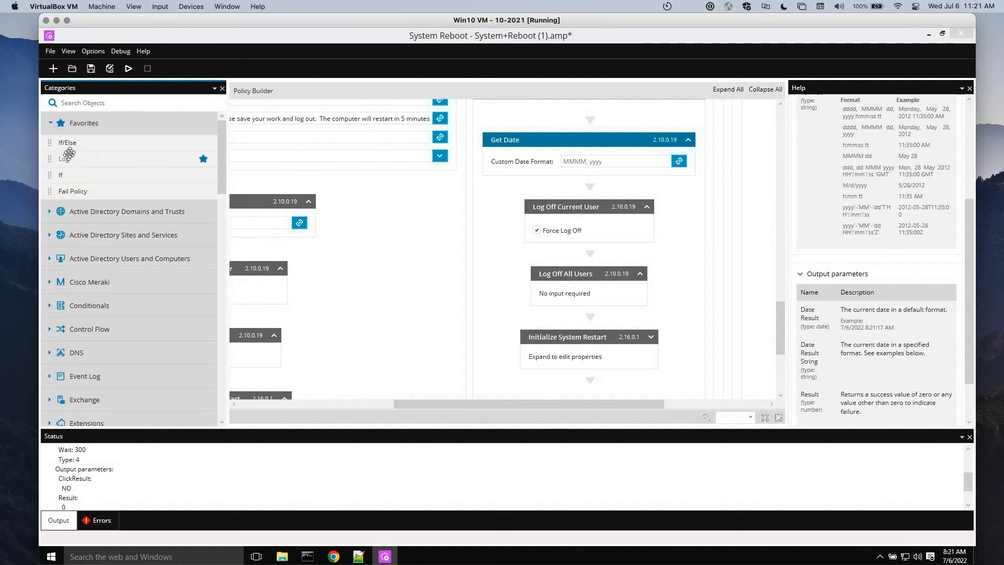
pyautogui.moveTo(75, 175); pyautogui.dragTo(600, 193)
pyautogui.click(675, 167)
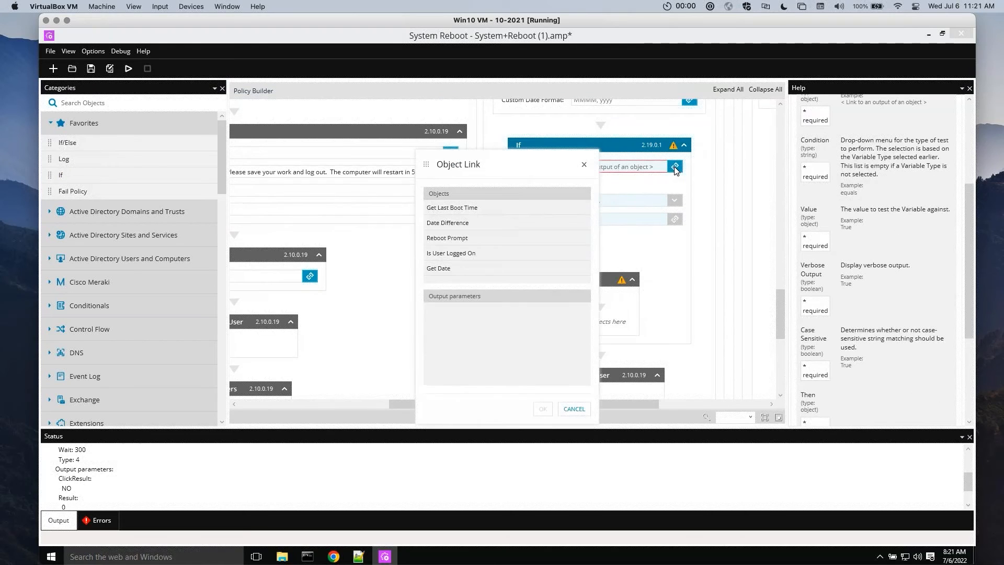
pyautogui.click(440, 268)
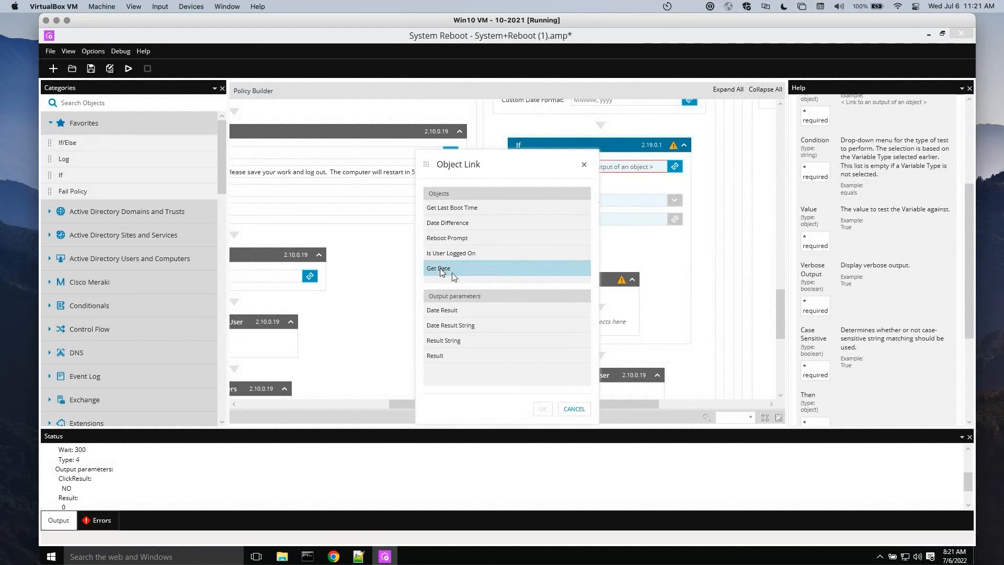
pyautogui.click(456, 310)
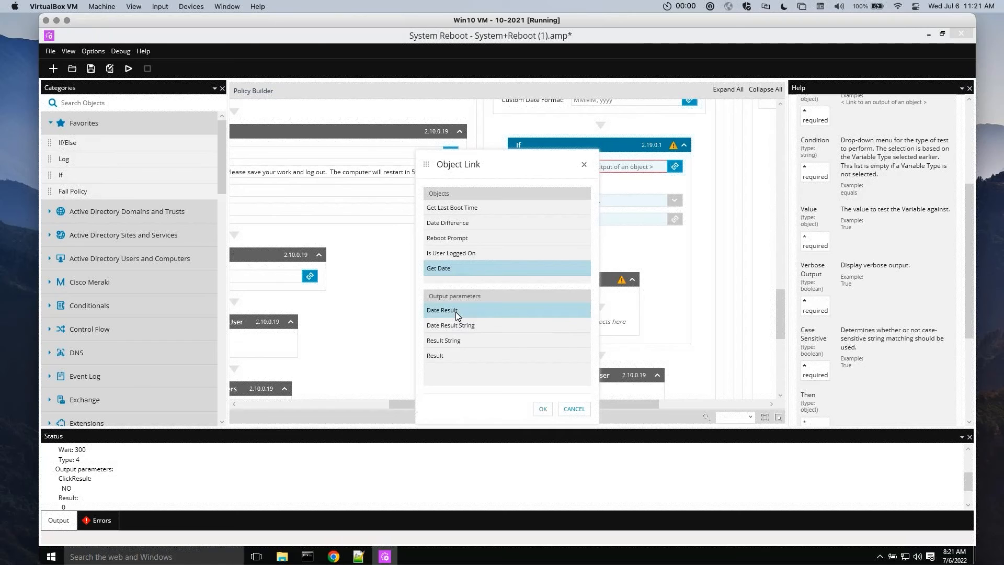
pyautogui.click(543, 409)
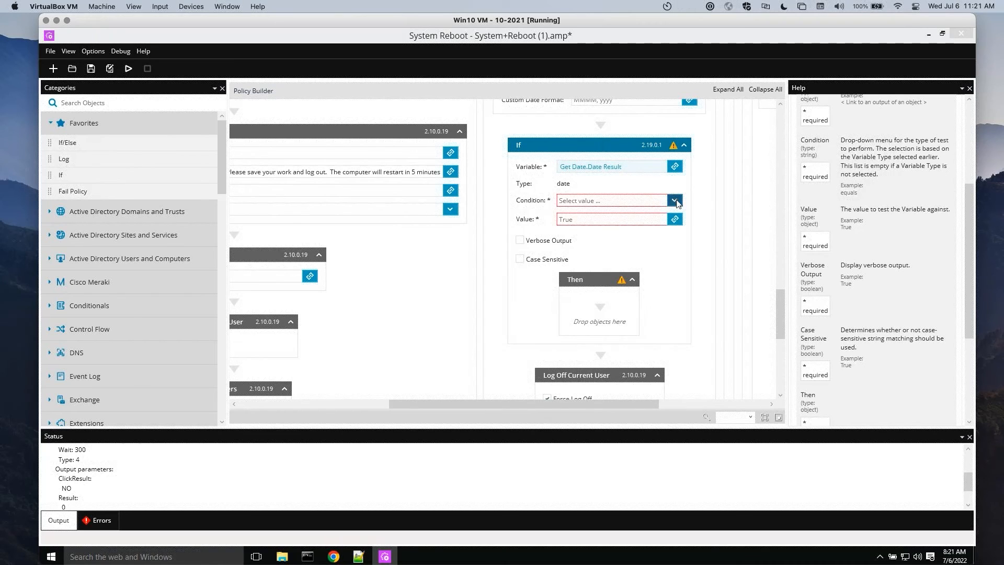
# Check which comparison conditions the If object offers for its date variable
pyautogui.click(674, 201)
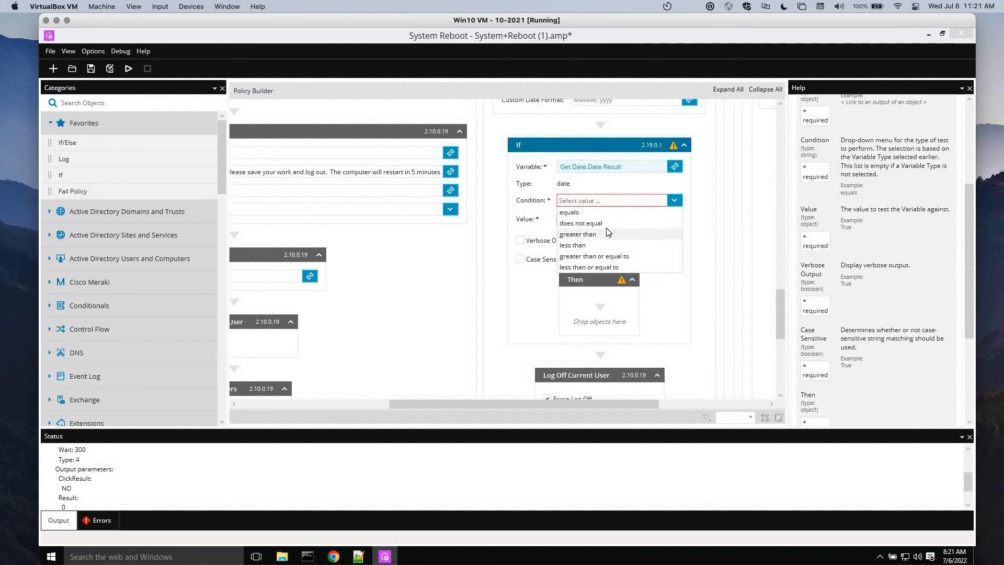
pyautogui.click(679, 300)
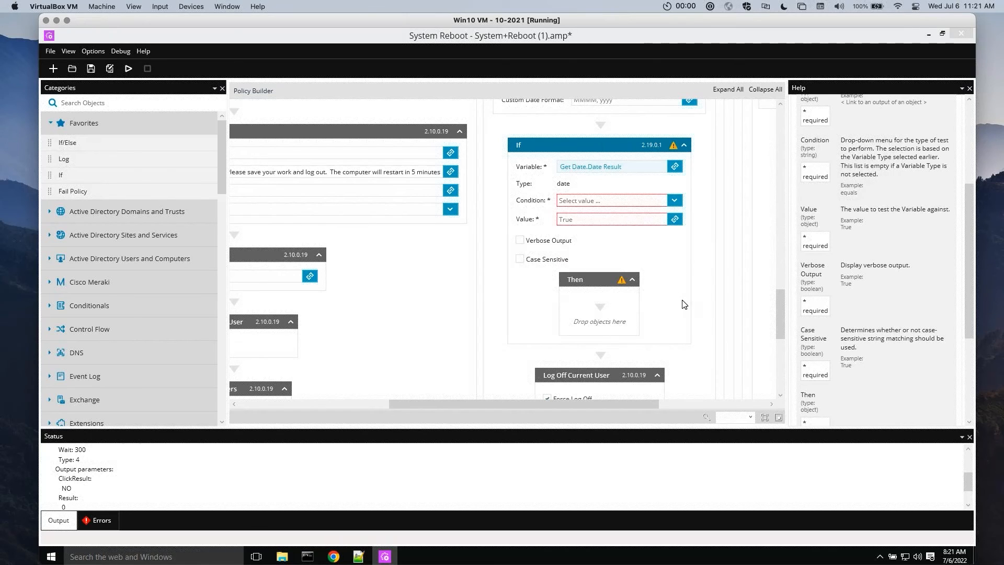
pyautogui.moveTo(779, 300); pyautogui.dragTo(779, 288)
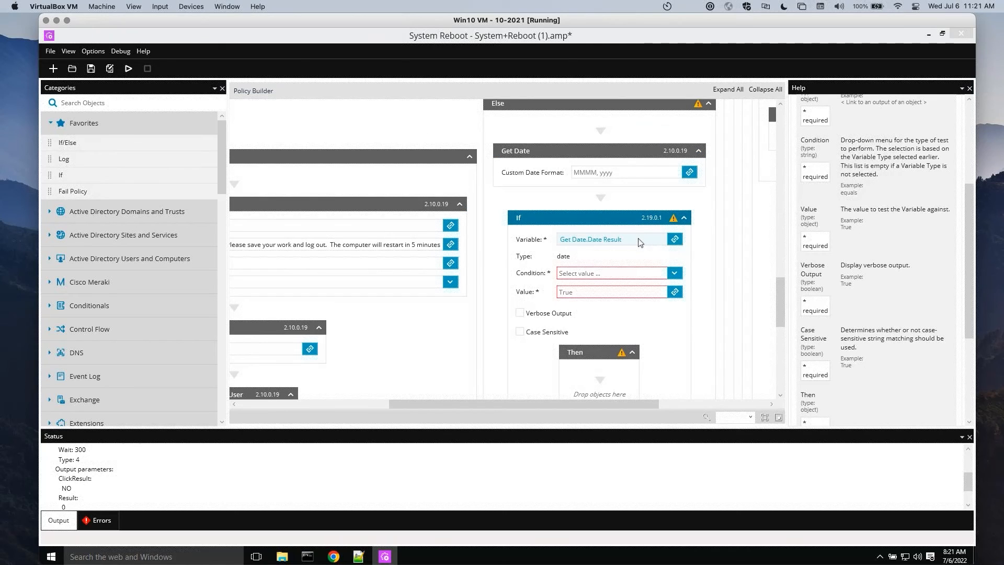
pyautogui.scroll(-1, 639, 241)
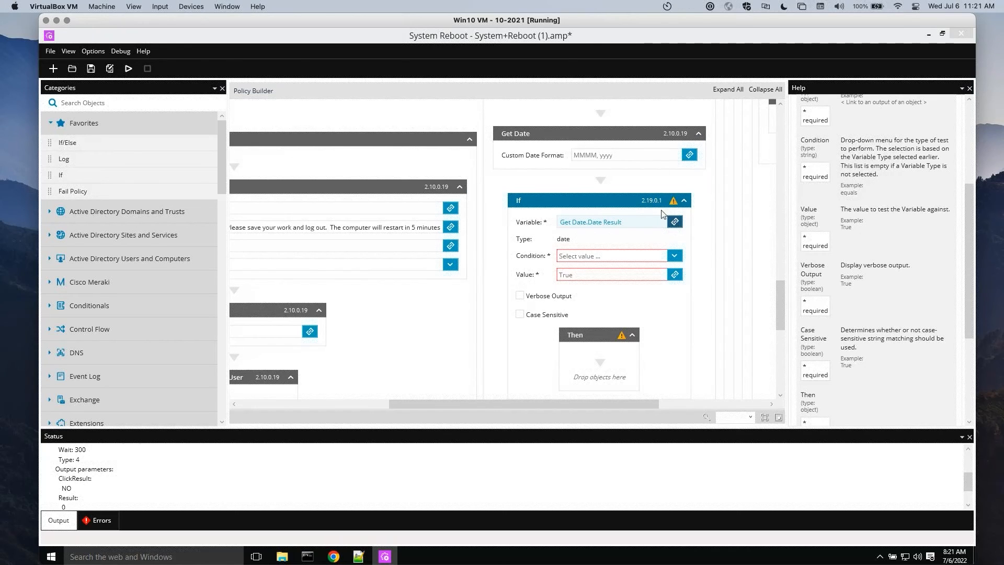
# Check which objects can be linked to Get Date's custom date format and search the object library for "time"
pyautogui.click(689, 155)
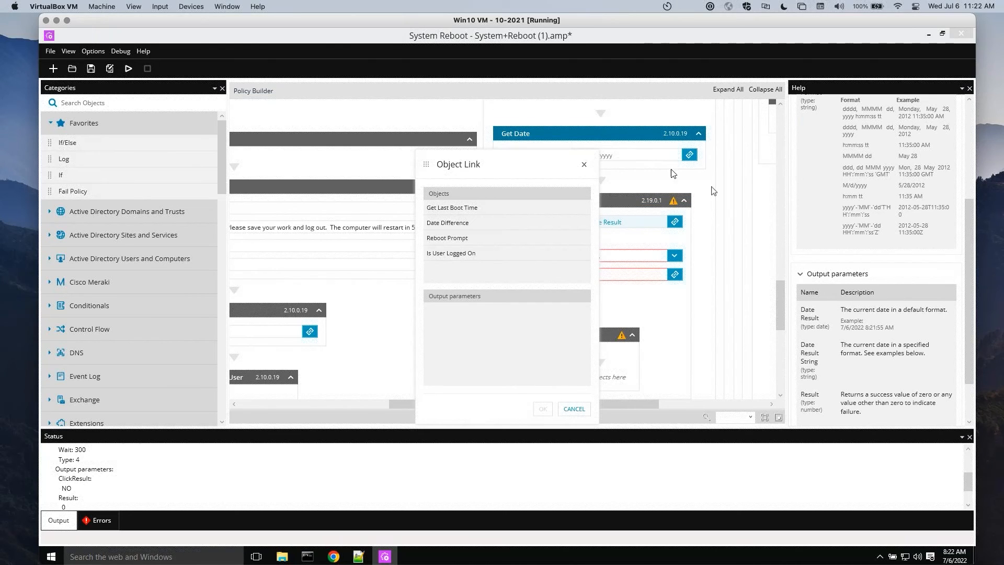
pyautogui.click(584, 166)
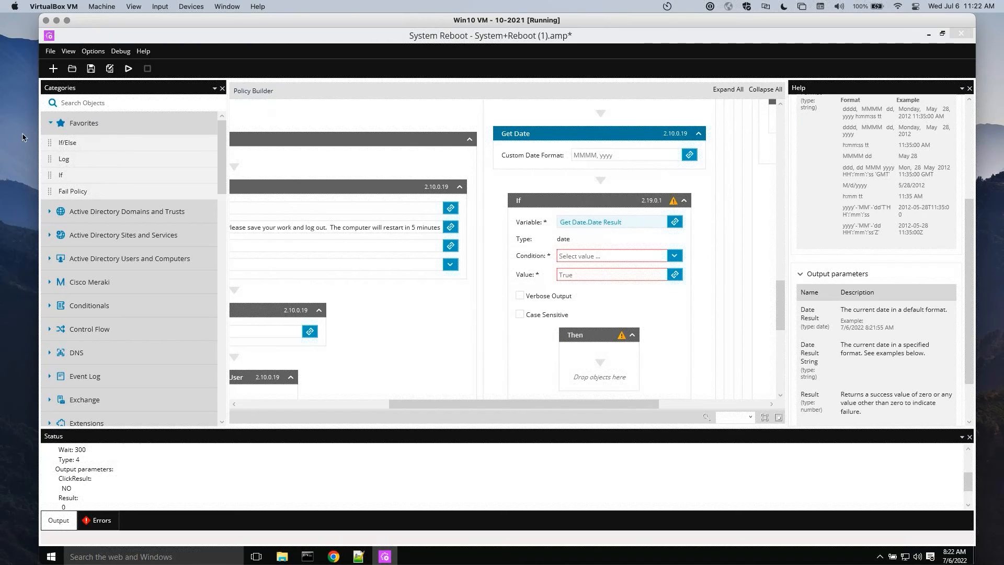
pyautogui.click(110, 104)
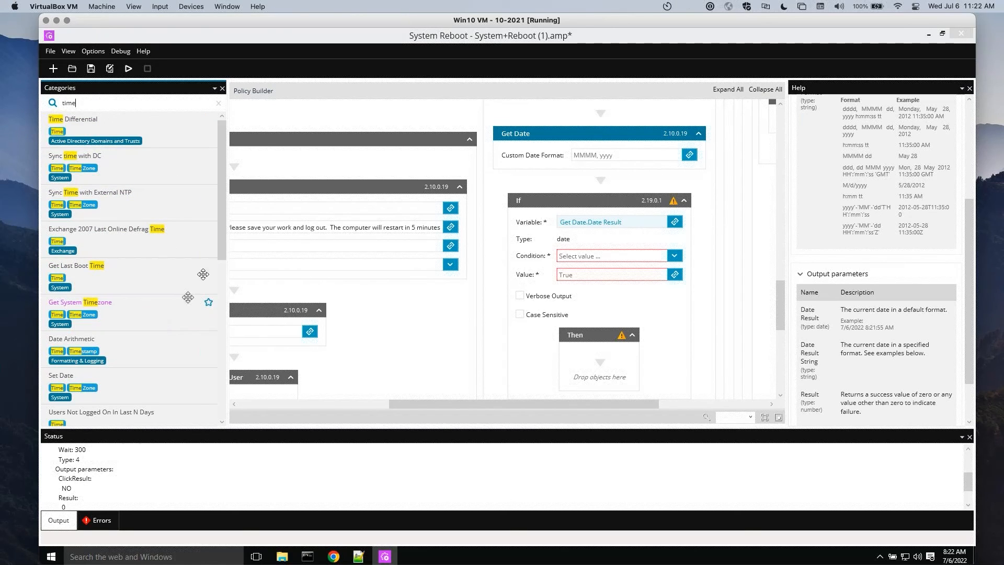
pyautogui.moveTo(221, 230); pyautogui.dragTo(178, 371)
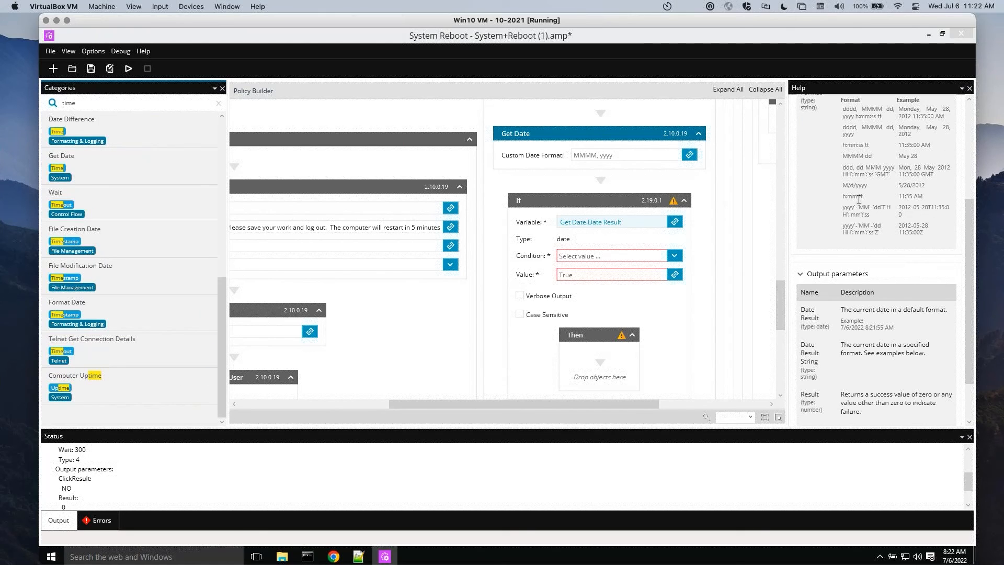
# Look up the time-only format in the help and set Get Date's custom date format to "h:mm tt"
pyautogui.moveTo(970, 232); pyautogui.dragTo(970, 188)
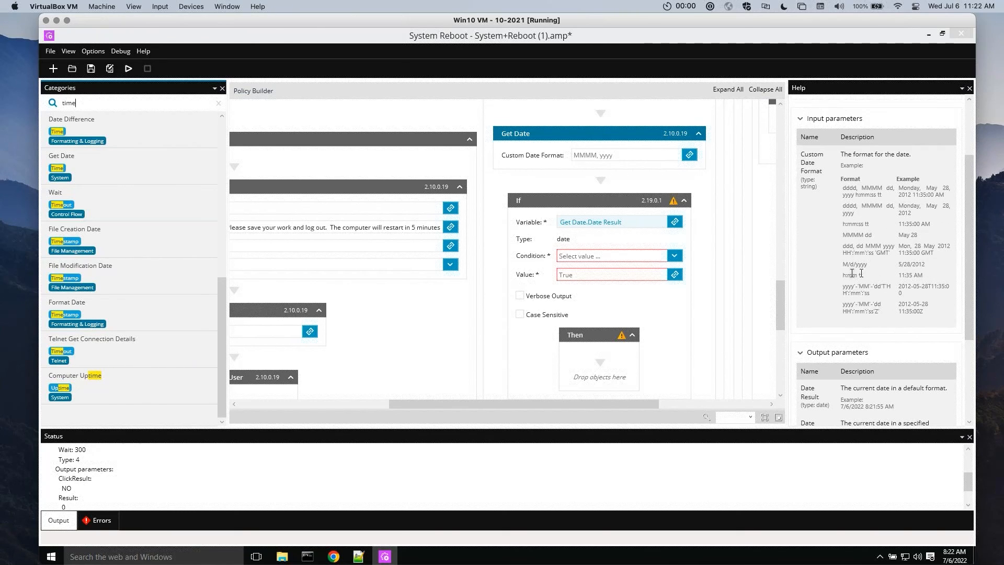
pyautogui.tripleClick(853, 276)
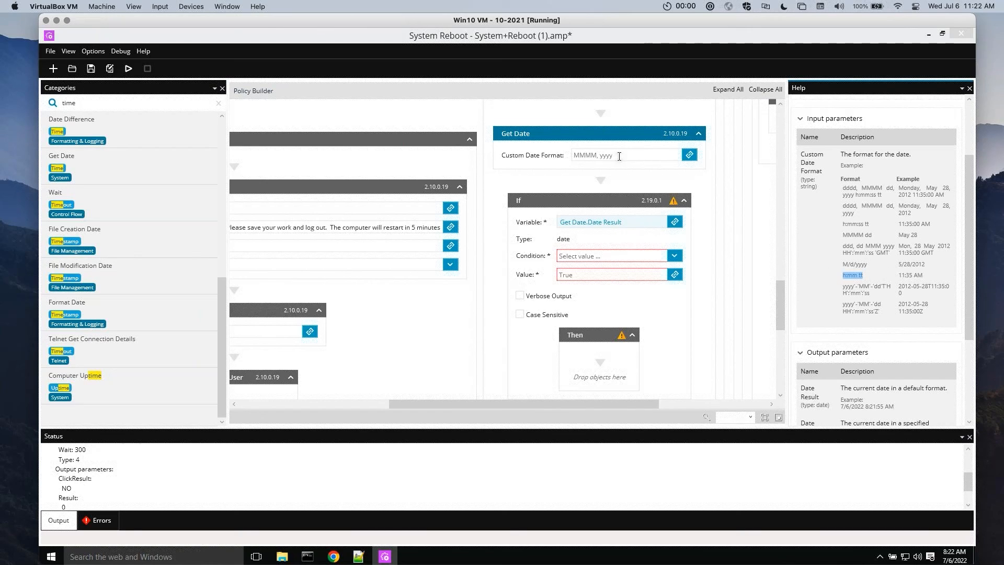
pyautogui.click(620, 156)
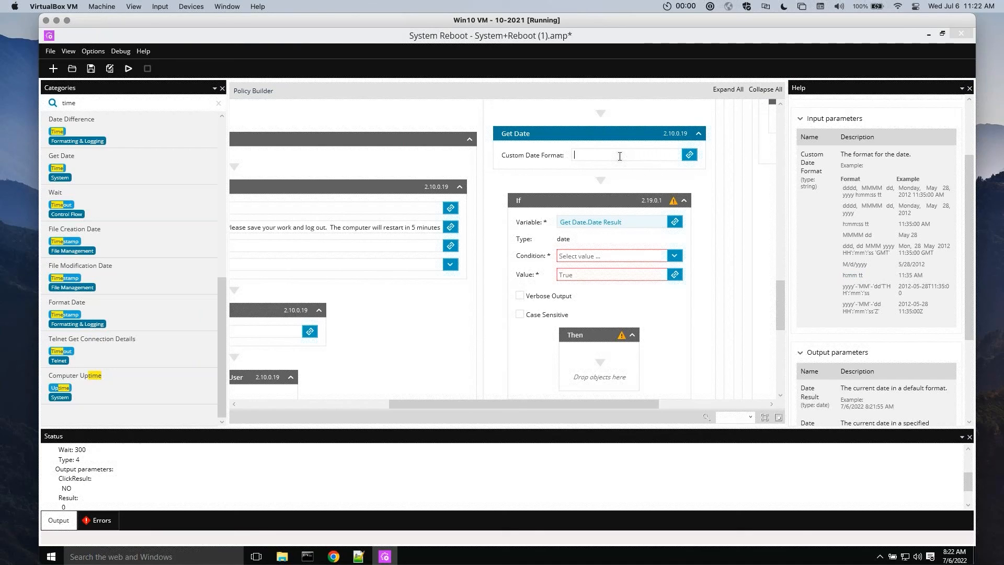
pyautogui.write('h:mm tt')
pyautogui.click(573, 155)
# Review the If object above Log Off Current User, browse the "time" matches again and clear the object search
pyautogui.moveTo(781, 319)
pyautogui.mouseDown()
pyautogui.moveTo(782, 349)
pyautogui.moveTo(780, 332)
pyautogui.mouseUp()
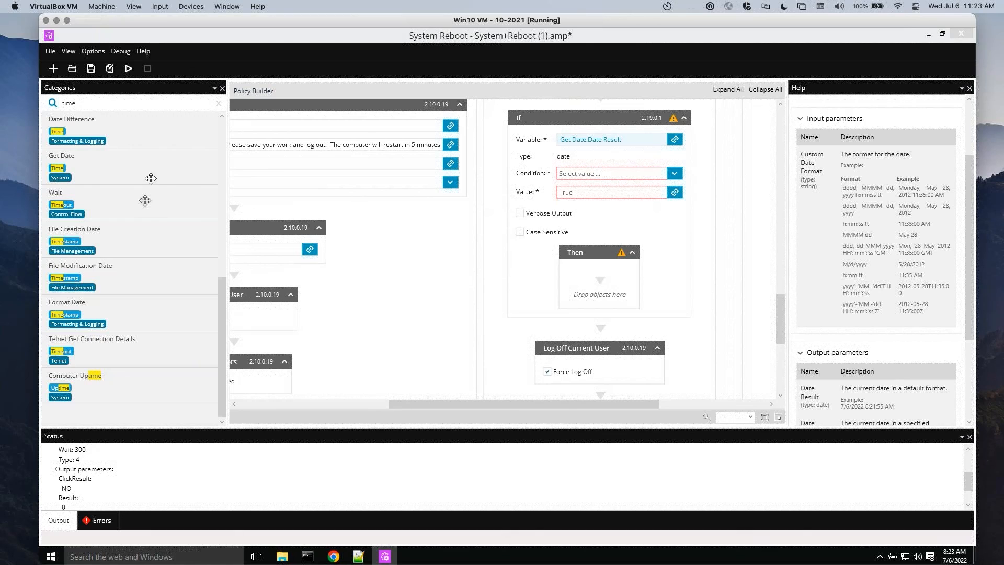
pyautogui.moveTo(222, 316); pyautogui.dragTo(228, 81)
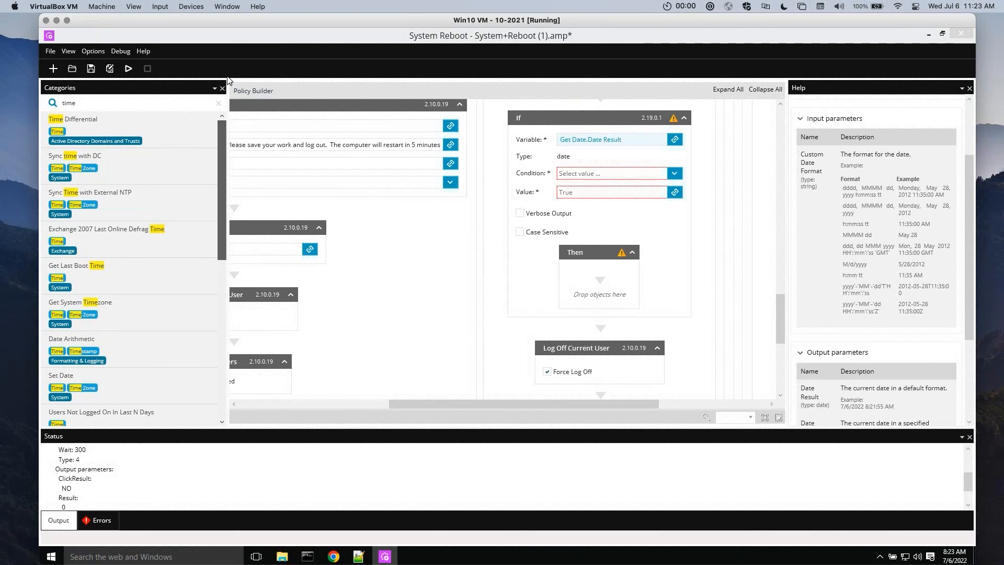
pyautogui.click(218, 104)
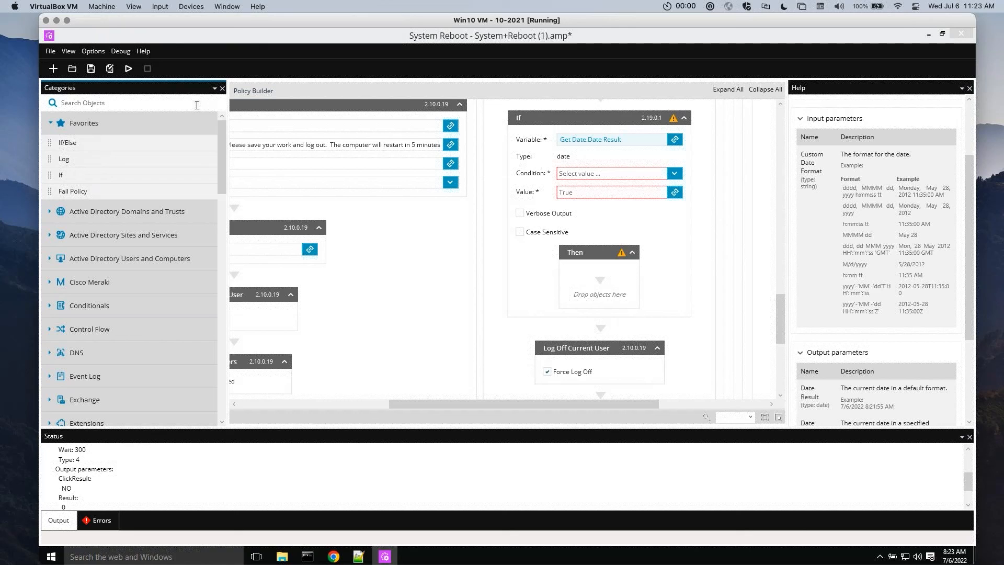